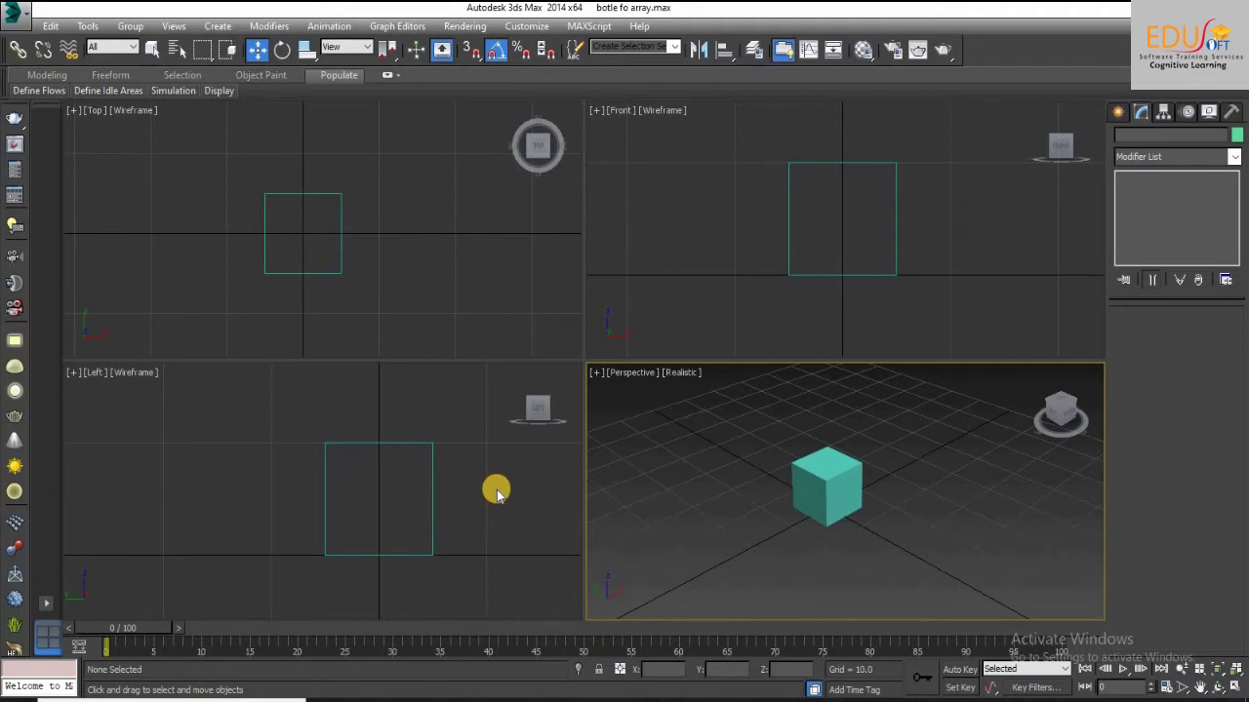
Select Box001, open Tools > Array, and move the Array dialog clear of the viewports.
click(811, 480)
click(87, 26)
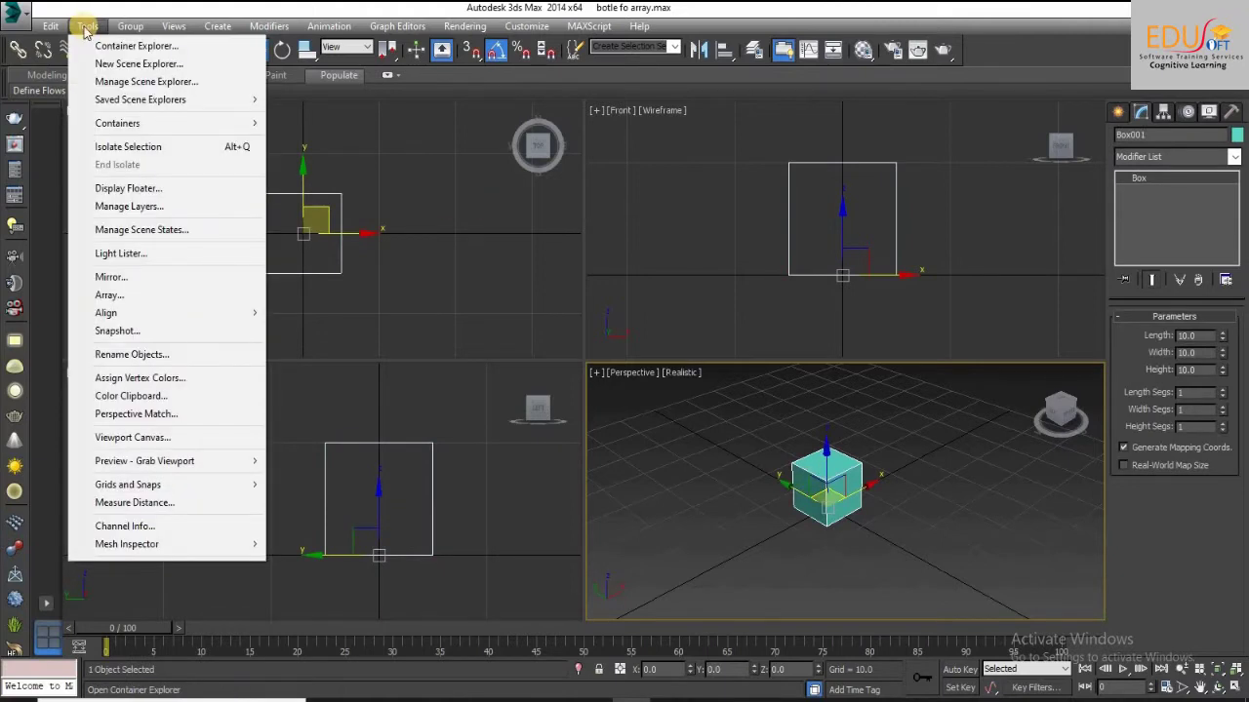
click(117, 299)
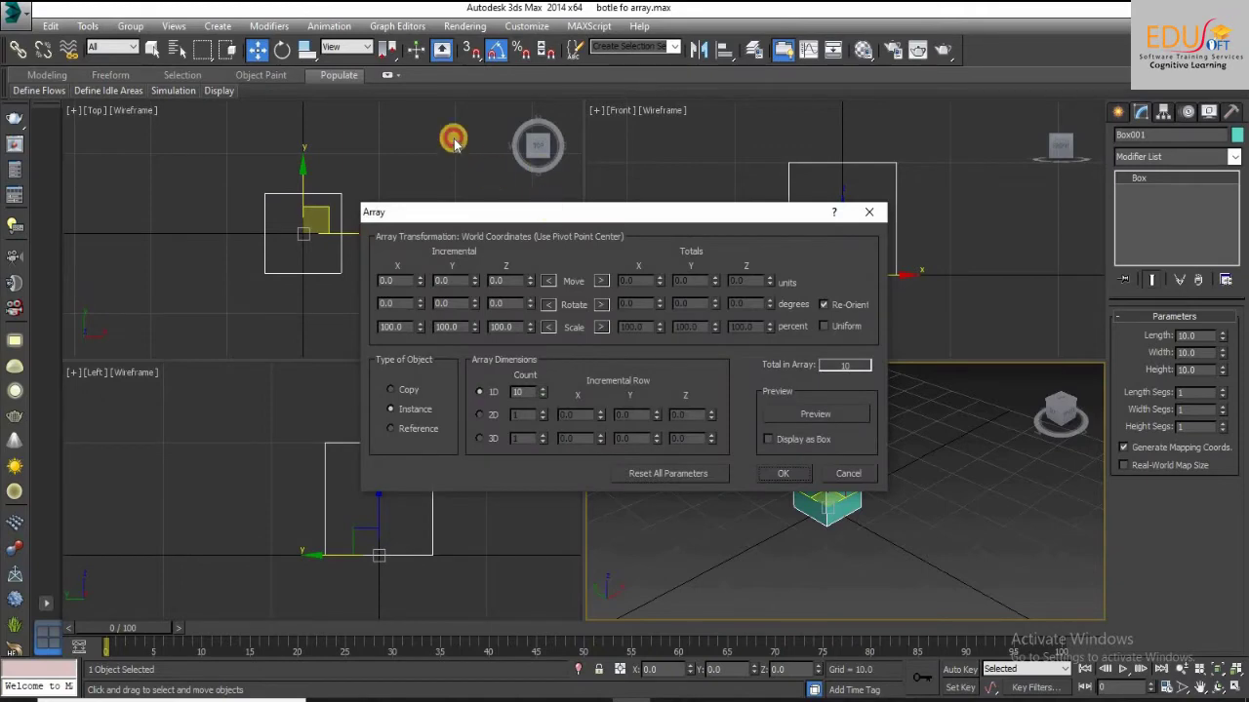
drag(545, 216, 359, 145)
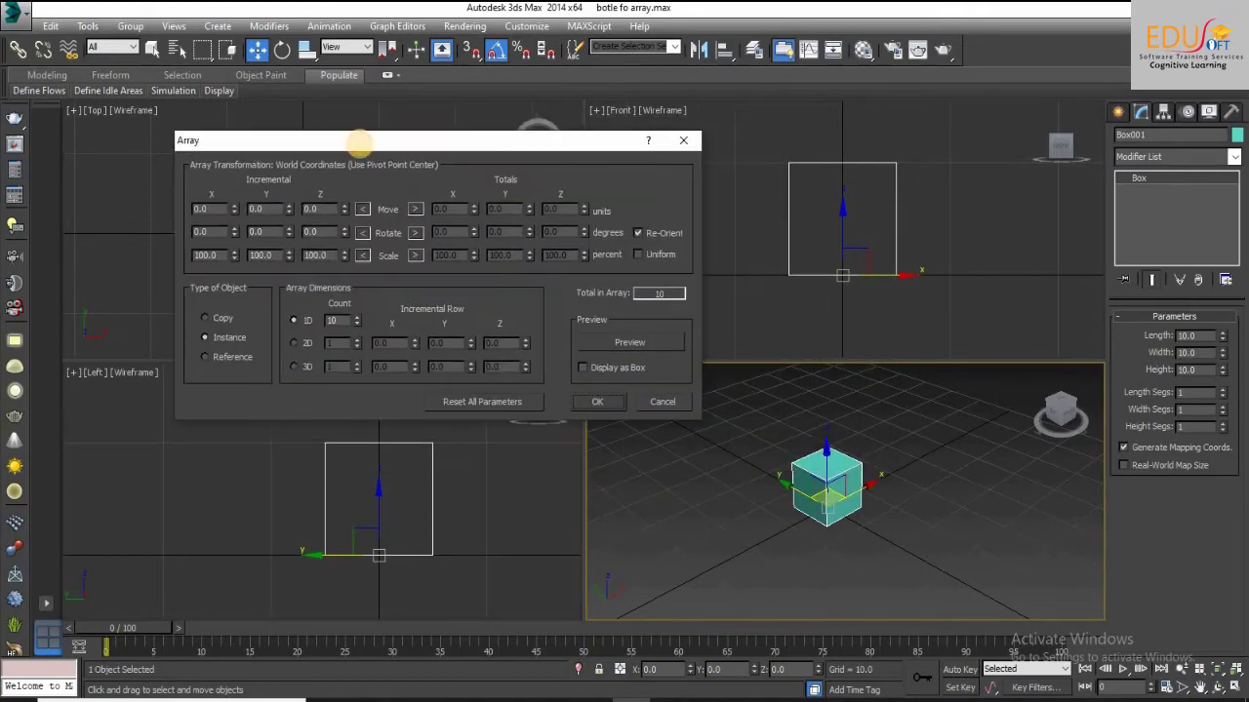
Enable Array preview with 1D Count 4 and 2D Count 3, then select 3D's count.
click(632, 347)
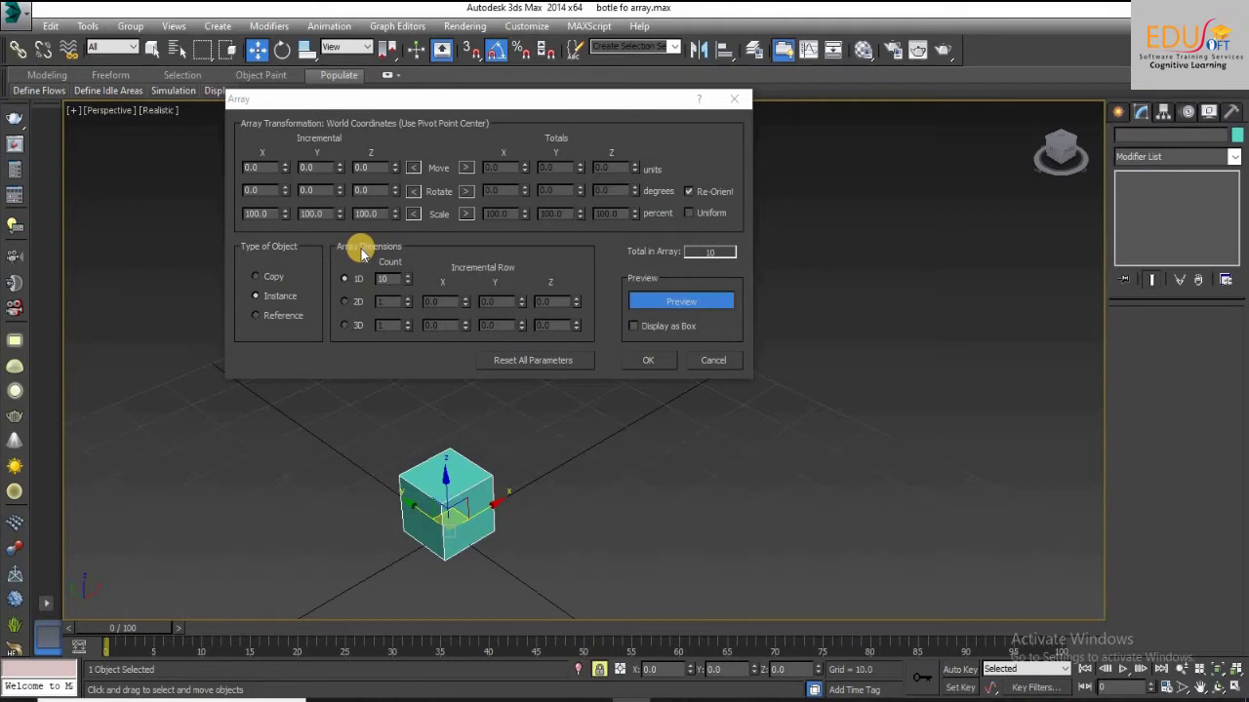
double_click(386, 280)
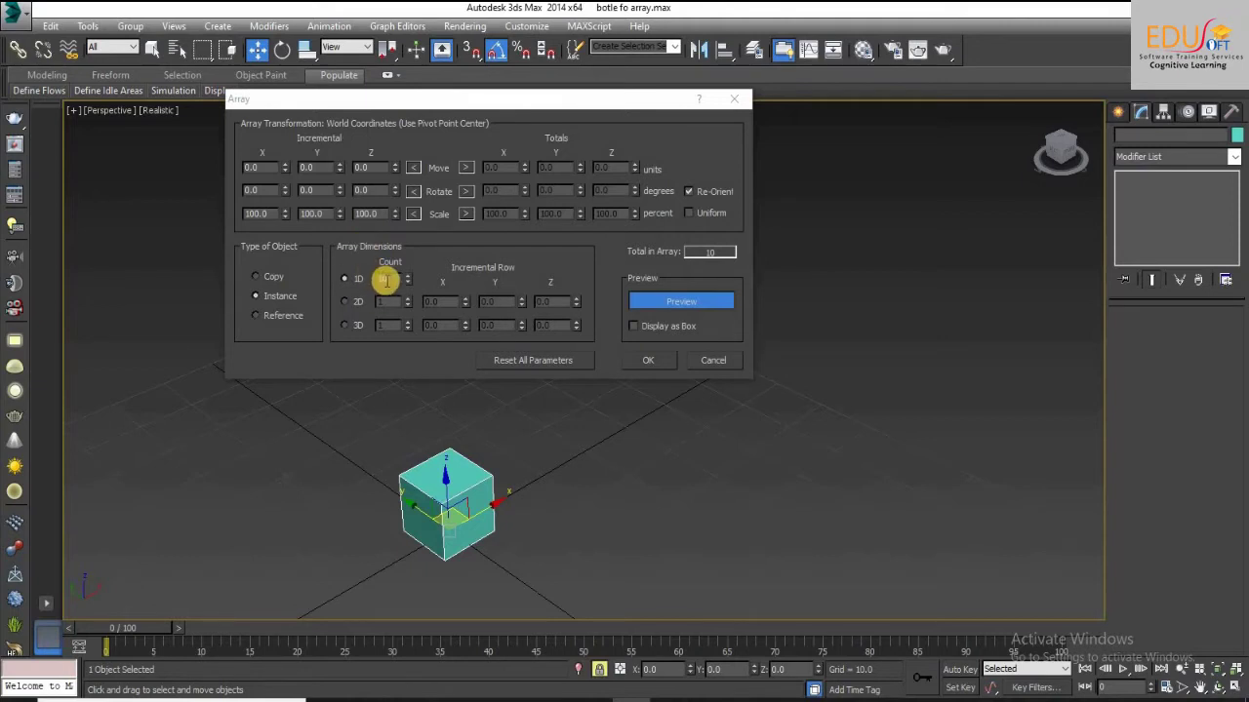
click(352, 282)
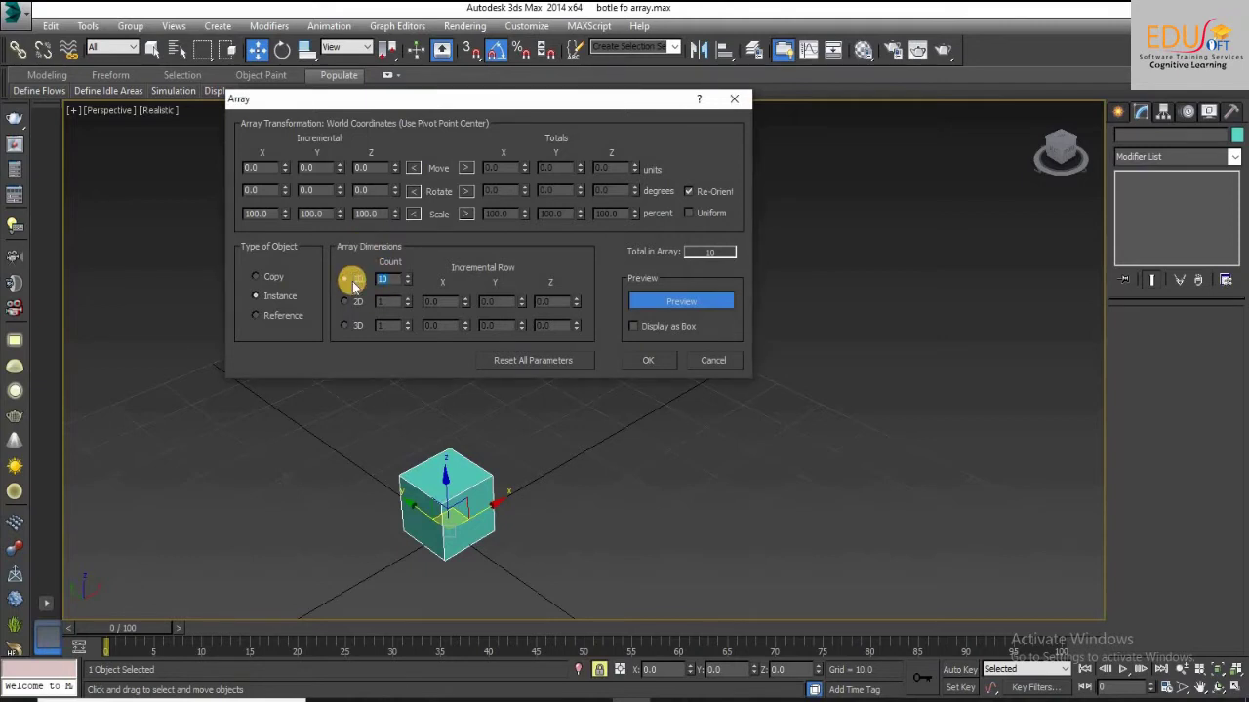
text(5)
click(348, 302)
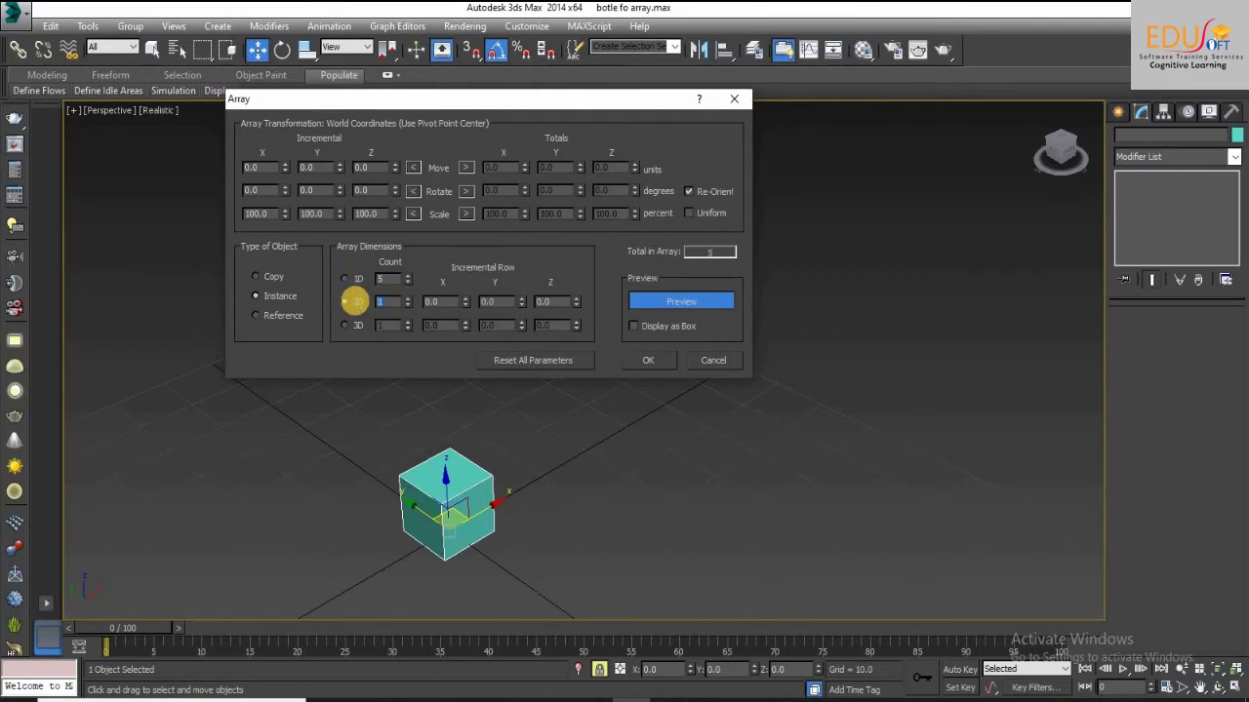
text(3)
click(344, 325)
click(395, 327)
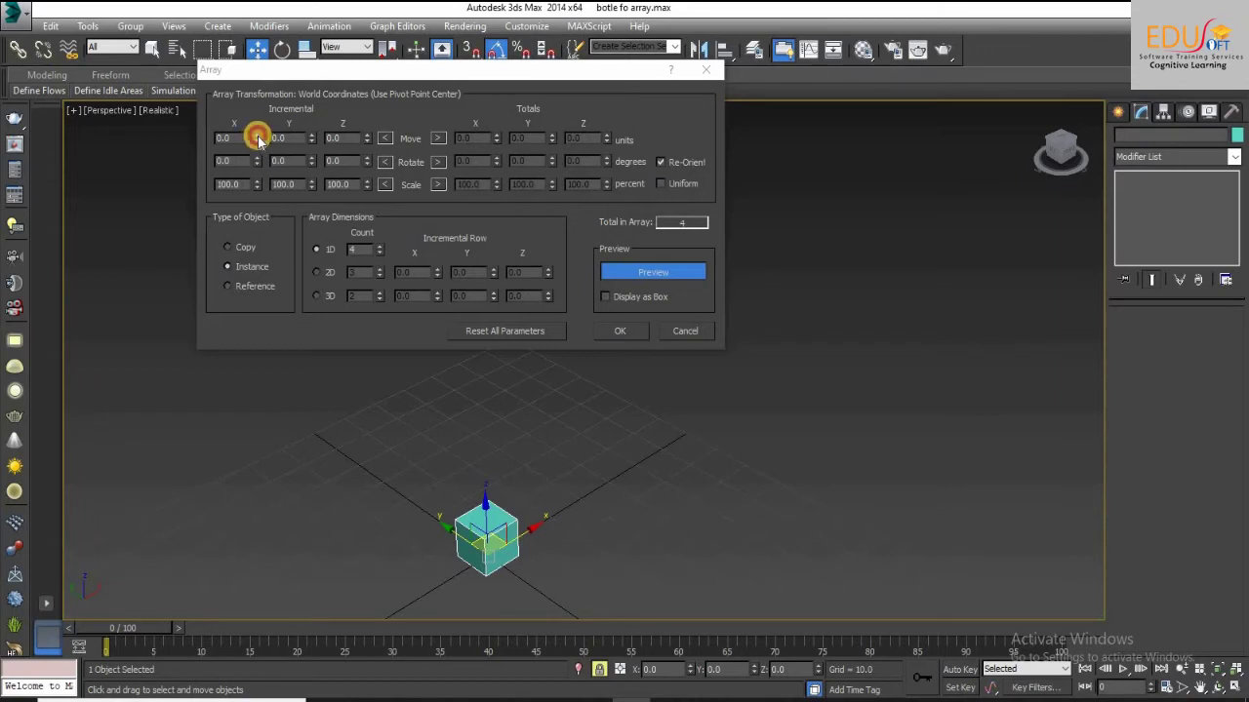
Space the array copies 10, then 20 units apart along X.
mouse_move(256, 138)
mouse_down()
mouse_move(262, 117)
mouse_move(266, 127)
mouse_move(201, 141)
mouse_up()
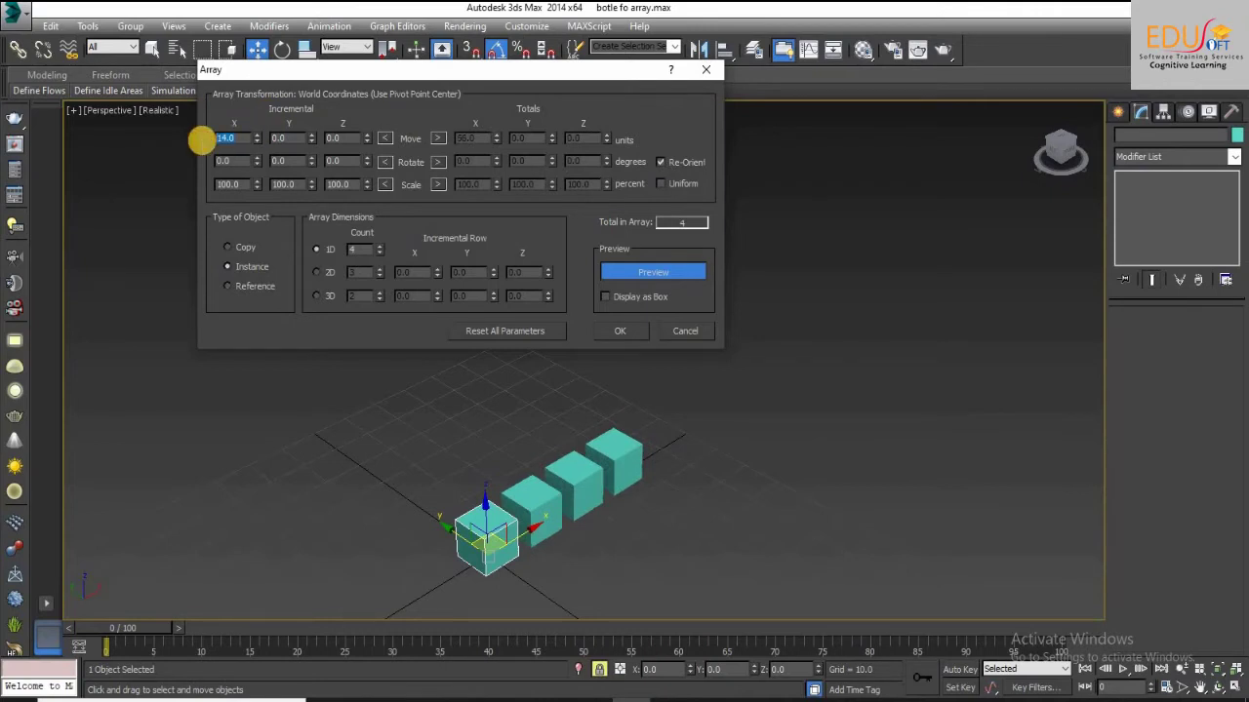
text(10)
key(Return)
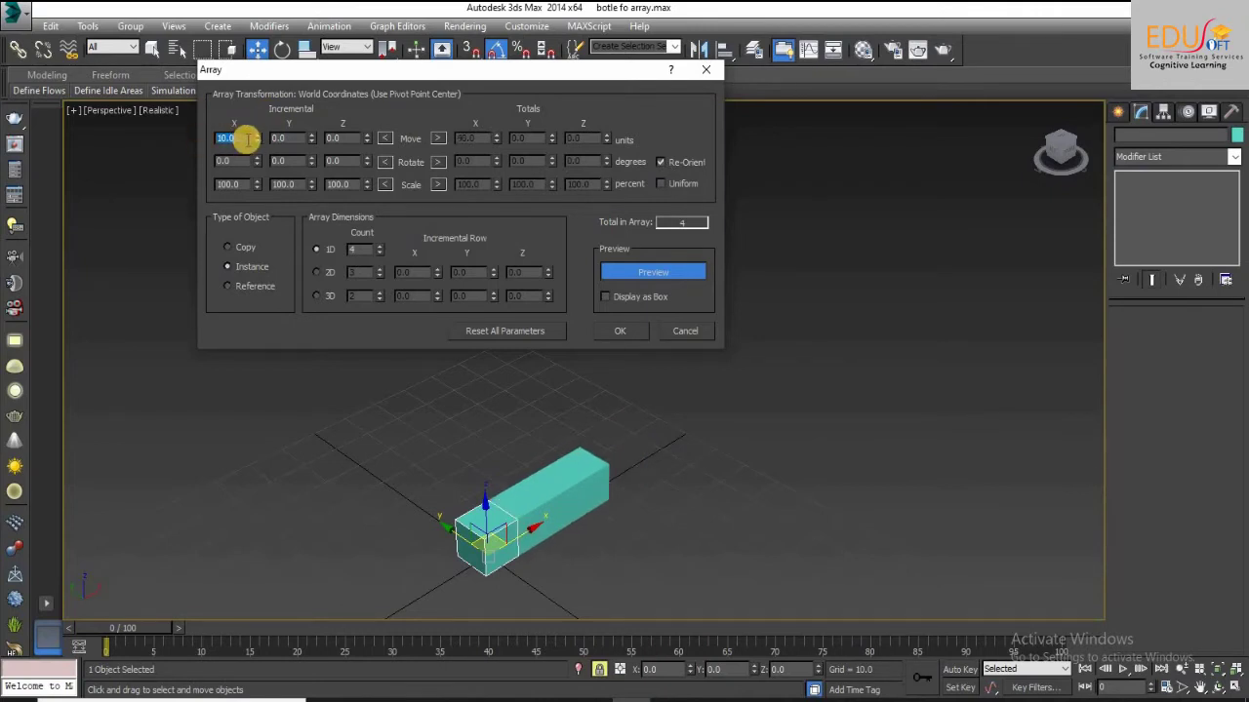
text(20)
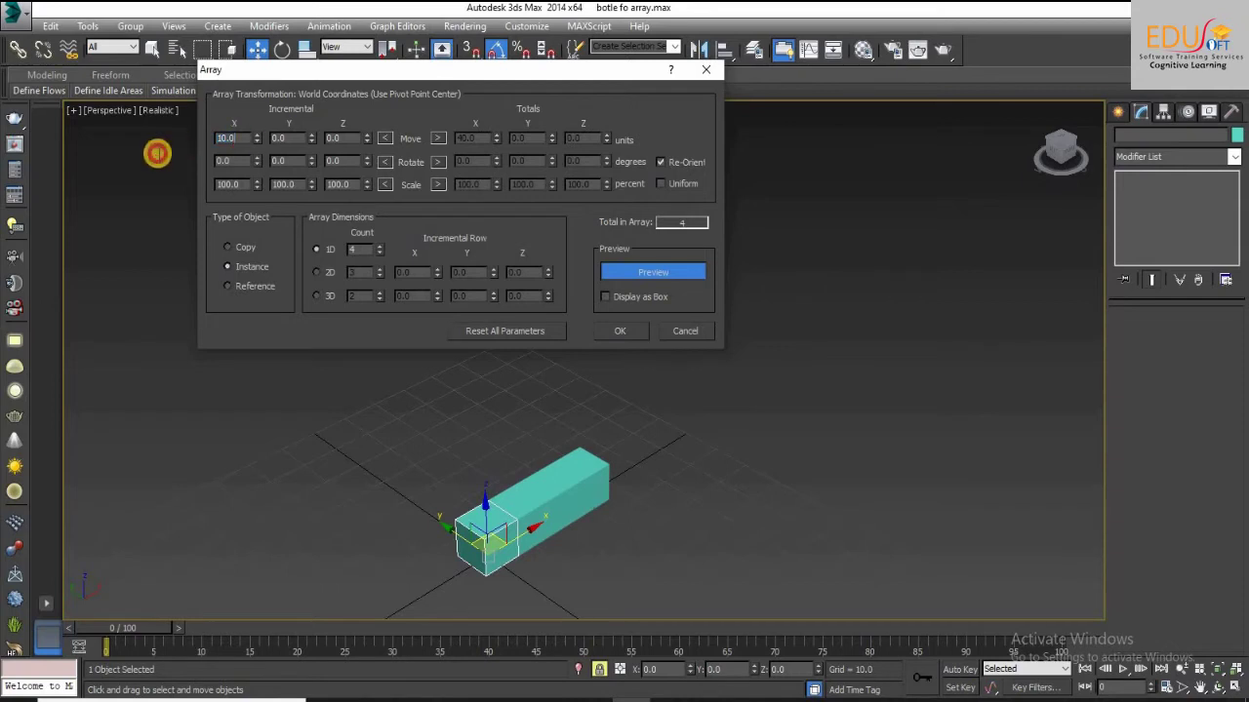
key(Return)
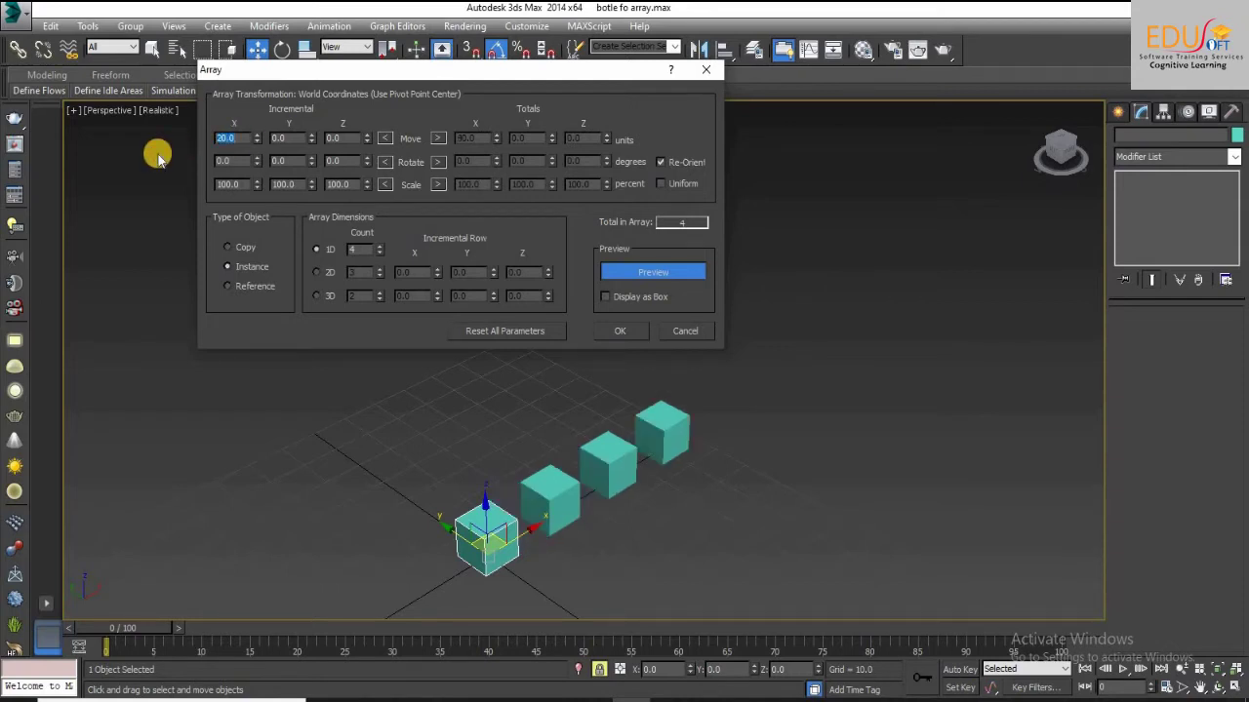
Clear the X move and run the copies along Y, settling on 10-unit spacing.
click(274, 139)
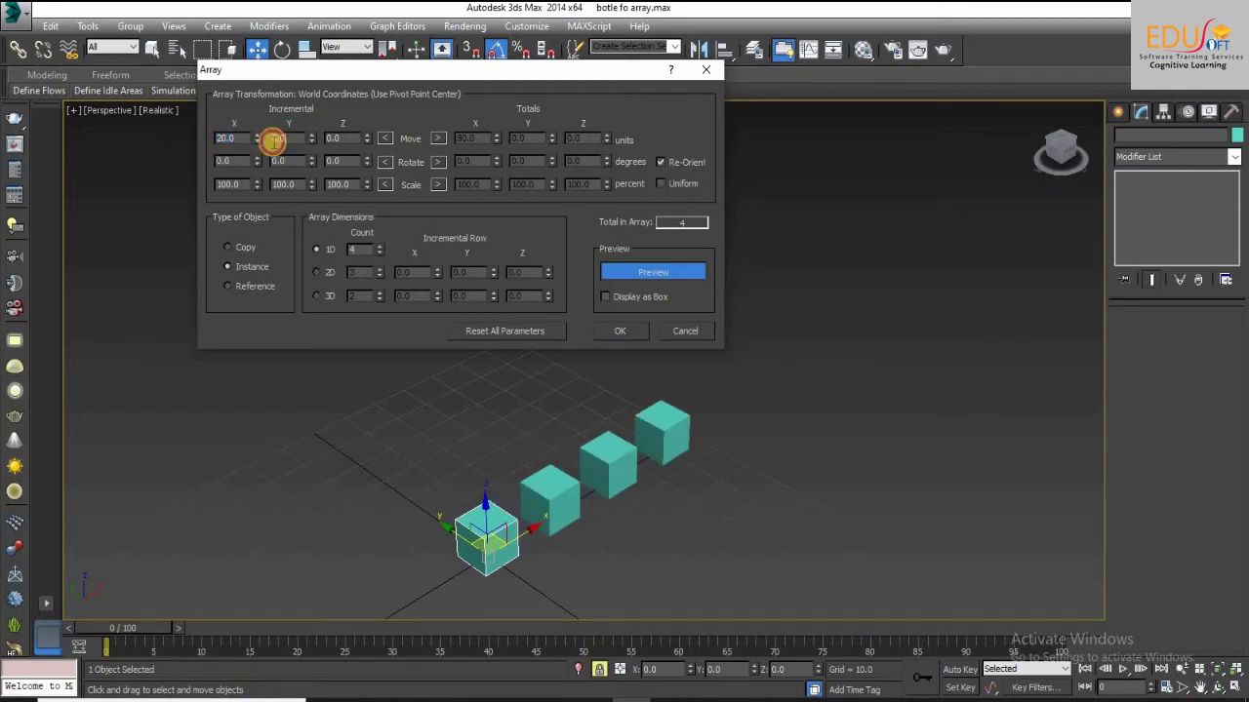
click(312, 135)
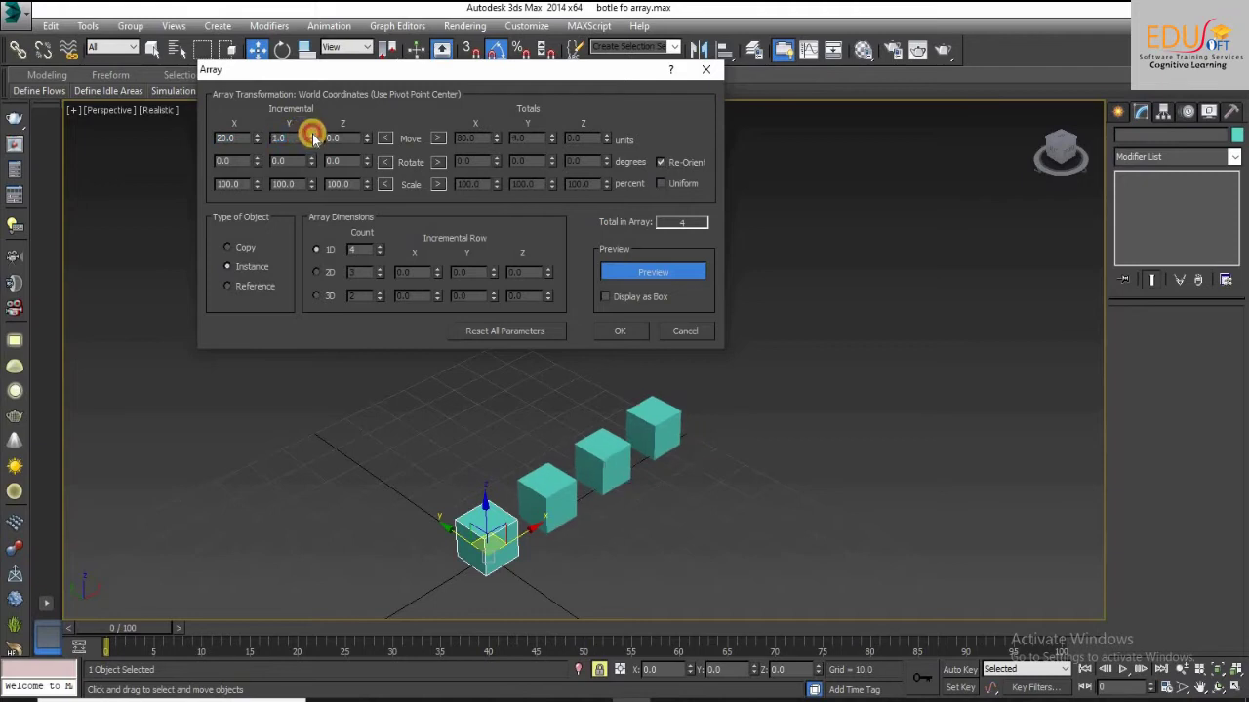
drag(312, 136, 310, 116)
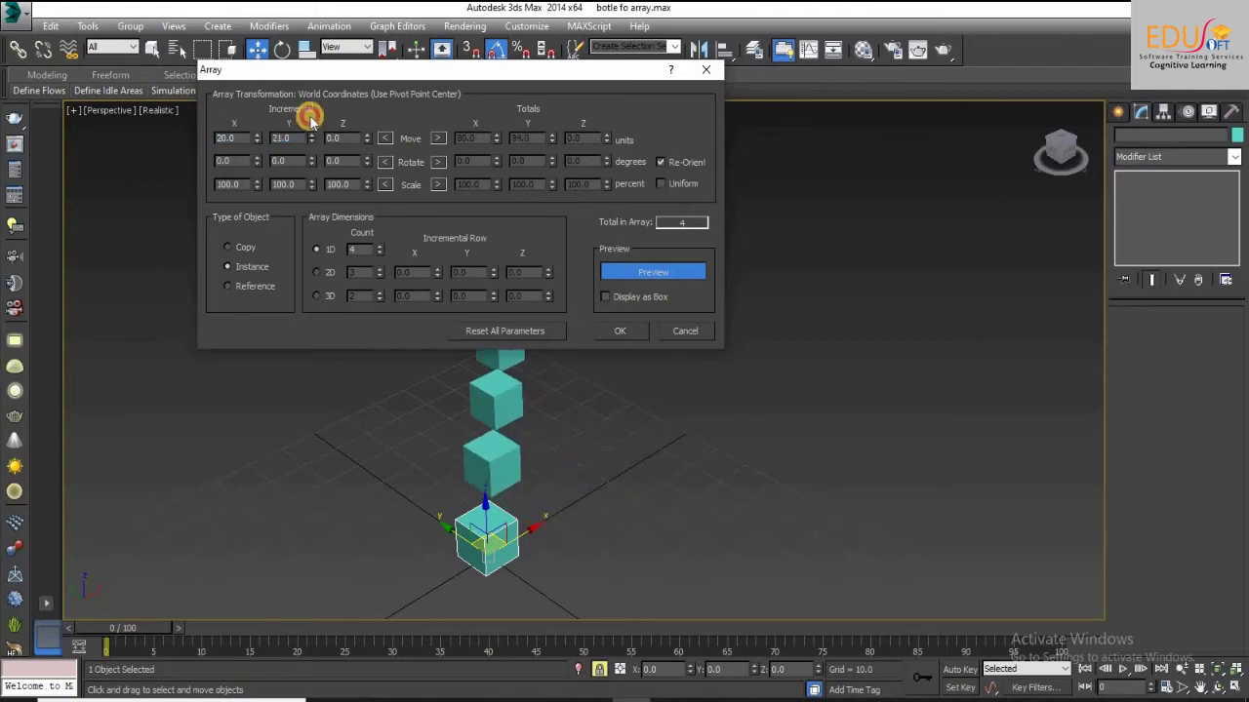
drag(311, 116, 307, 124)
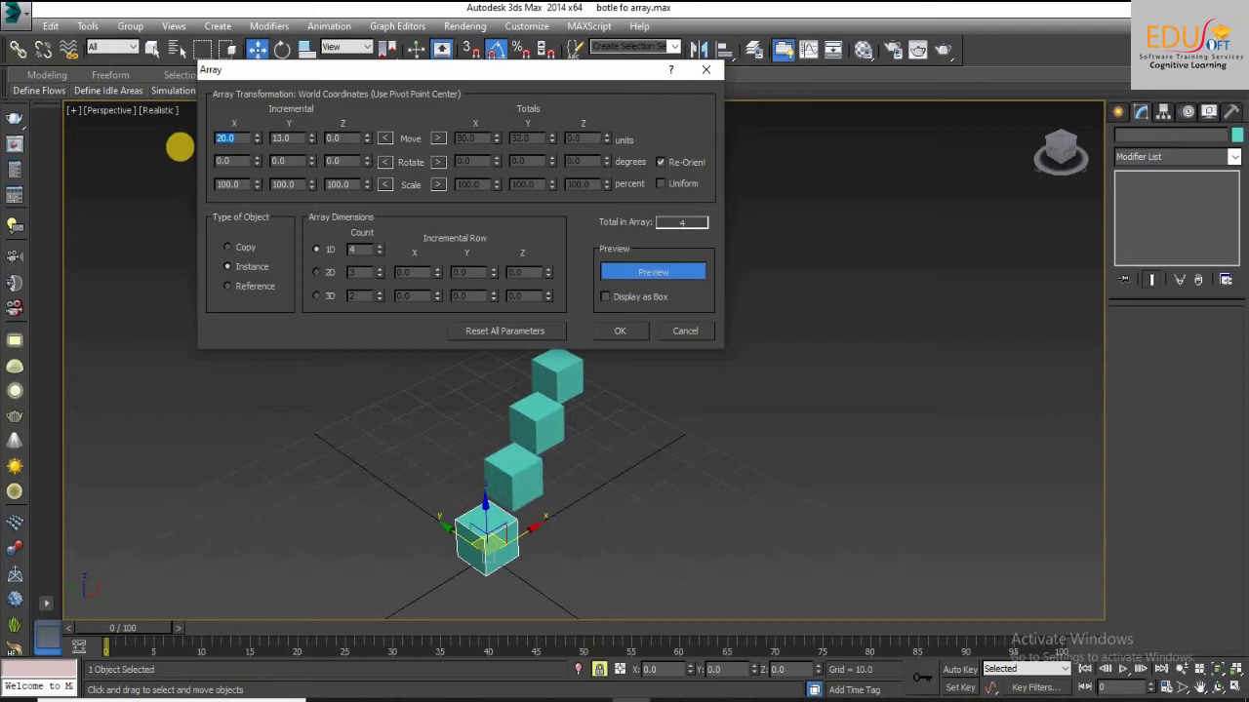
text(0)
key(Return)
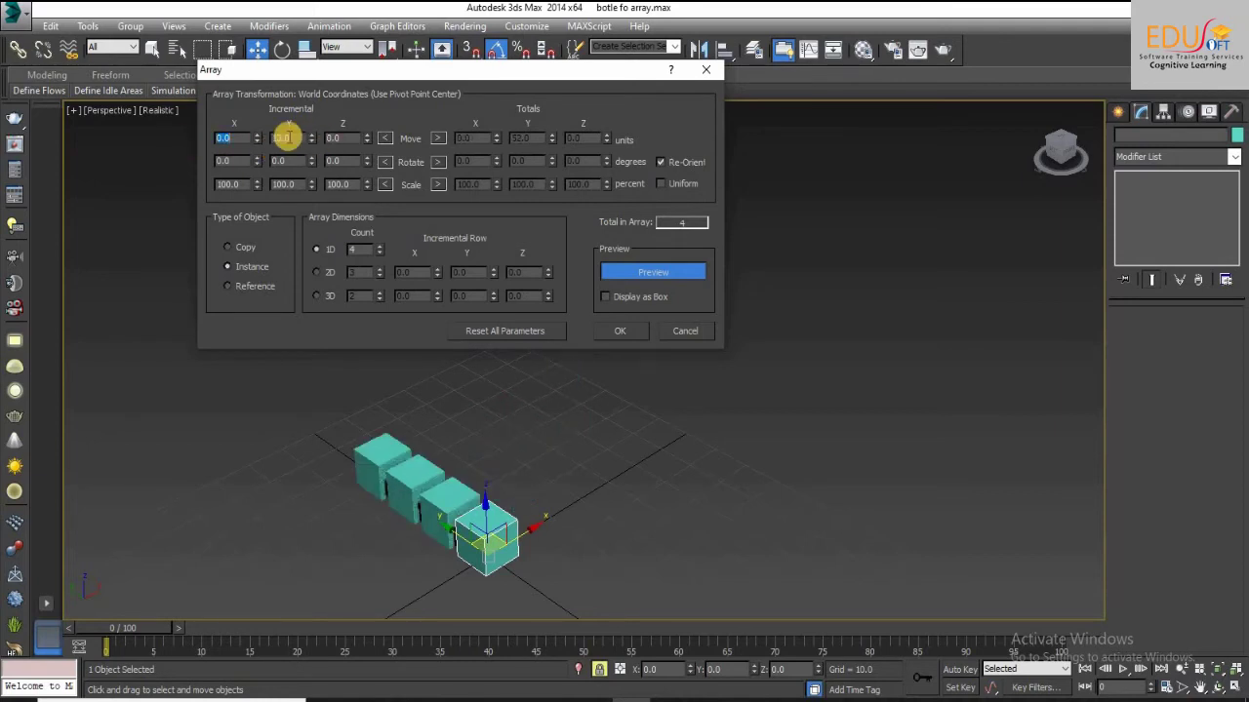
double_click(286, 137)
text(15)
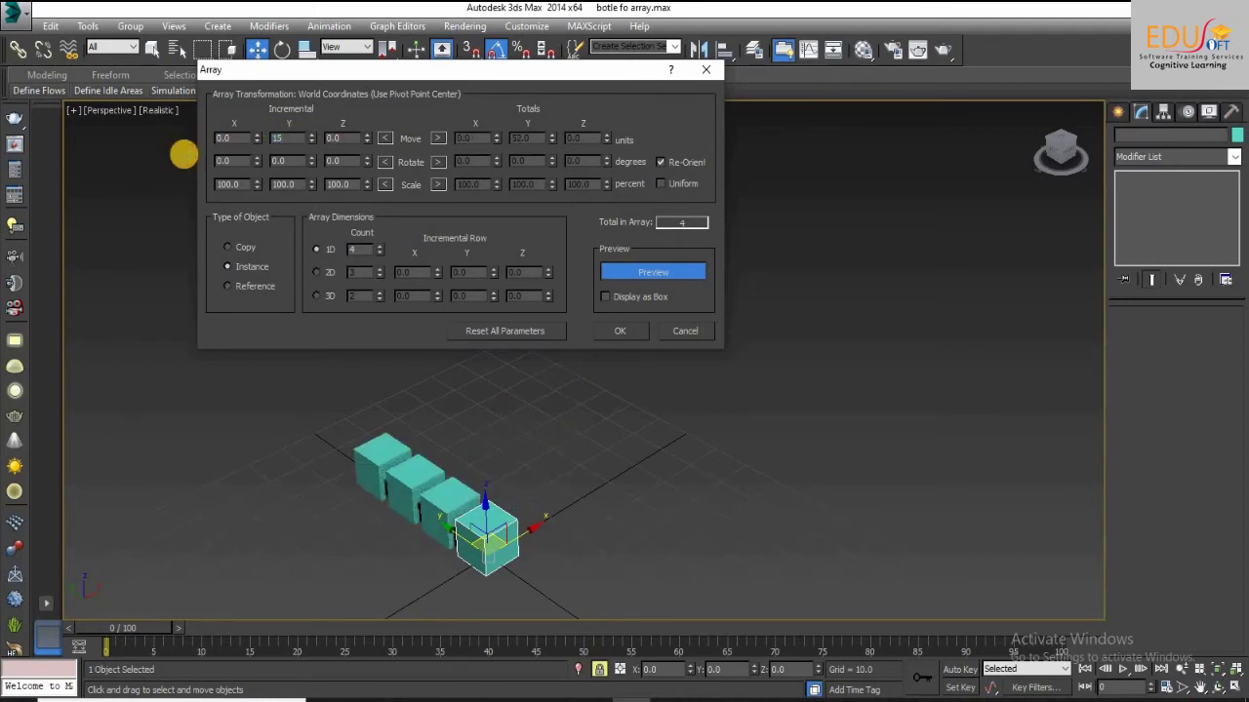
key(Return)
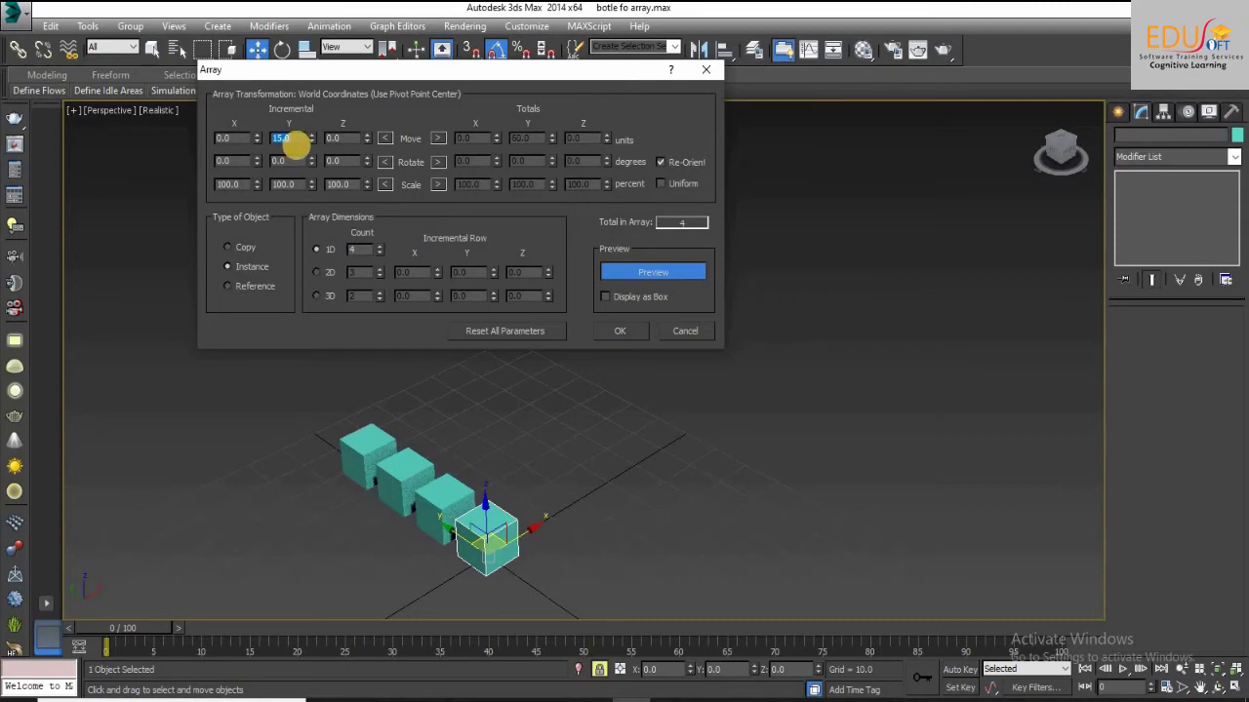
text(10)
key(Return)
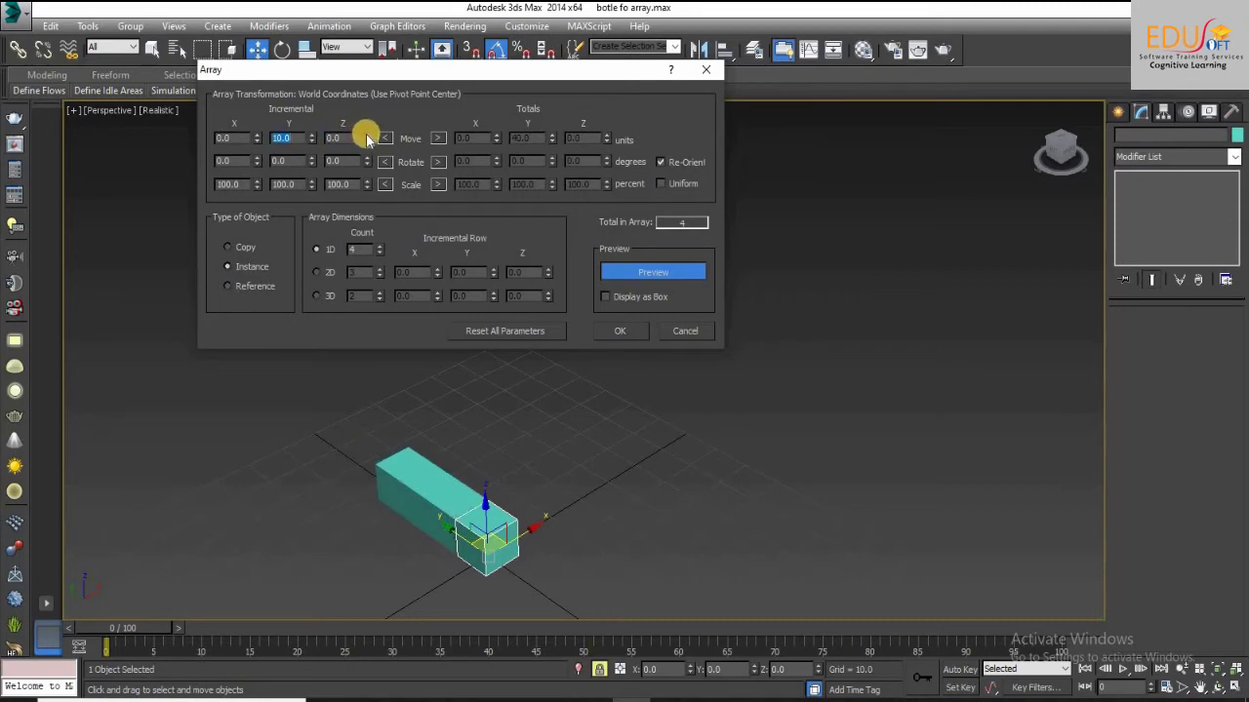
Clear the Y move and stack the copies vertically, about 16 units apart in Z.
drag(365, 134, 368, 125)
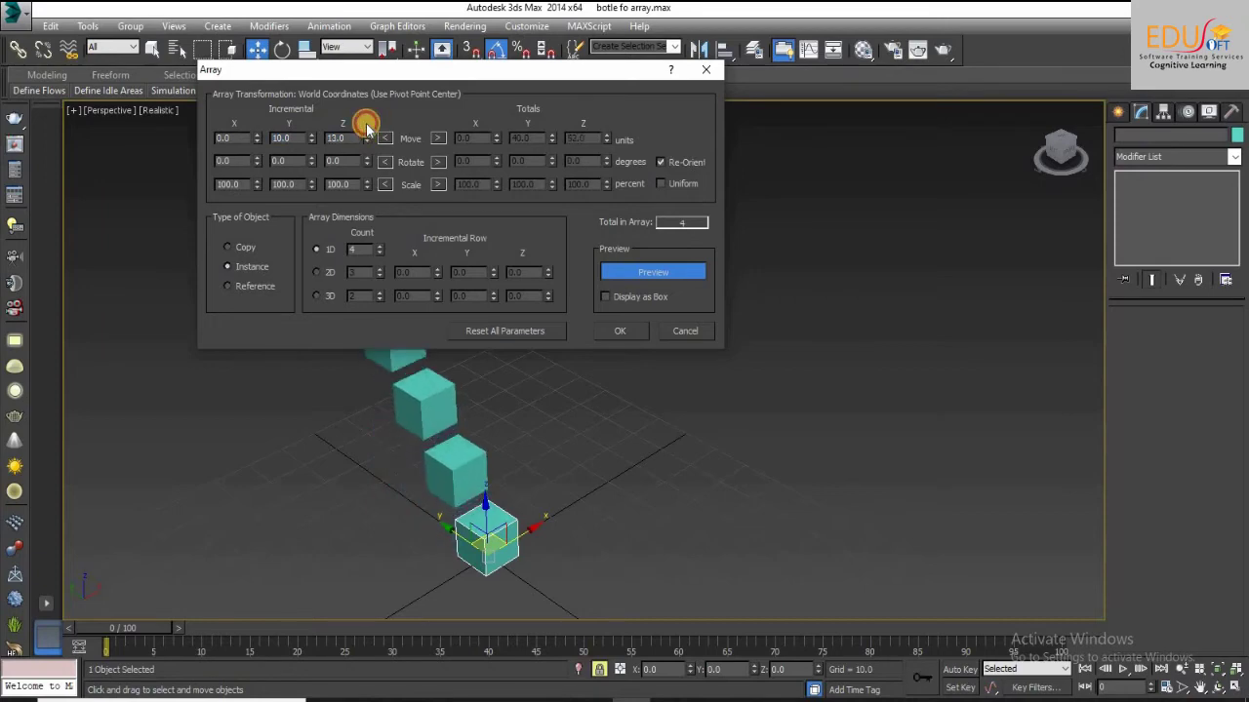
click(281, 138)
text(0)
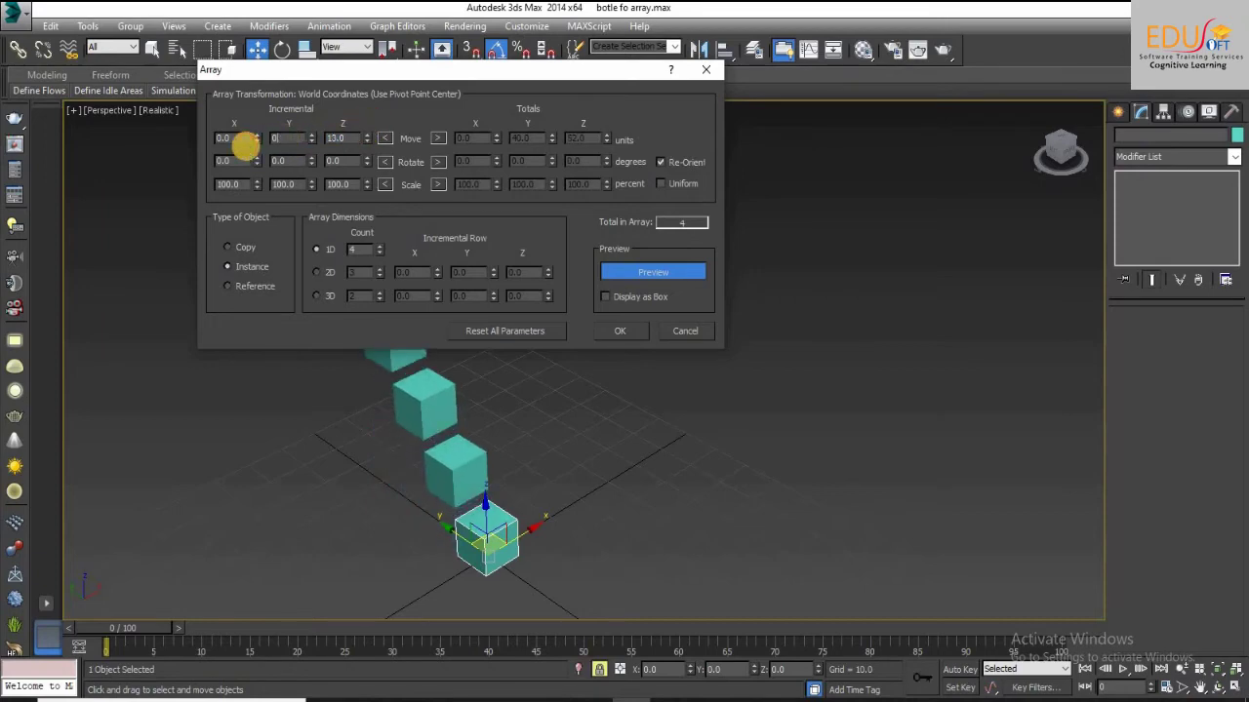
key(Return)
drag(366, 140, 375, 137)
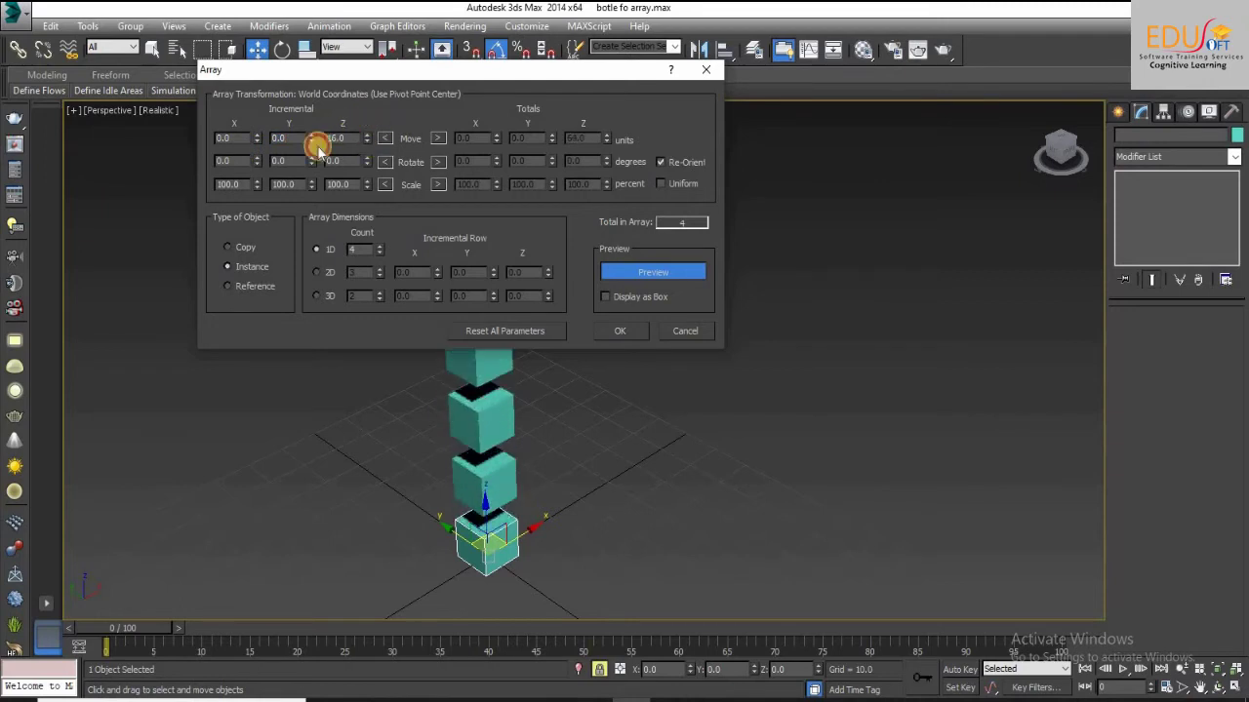
Reset the Z move to 0 and set the incremental X move to 20.
click(226, 138)
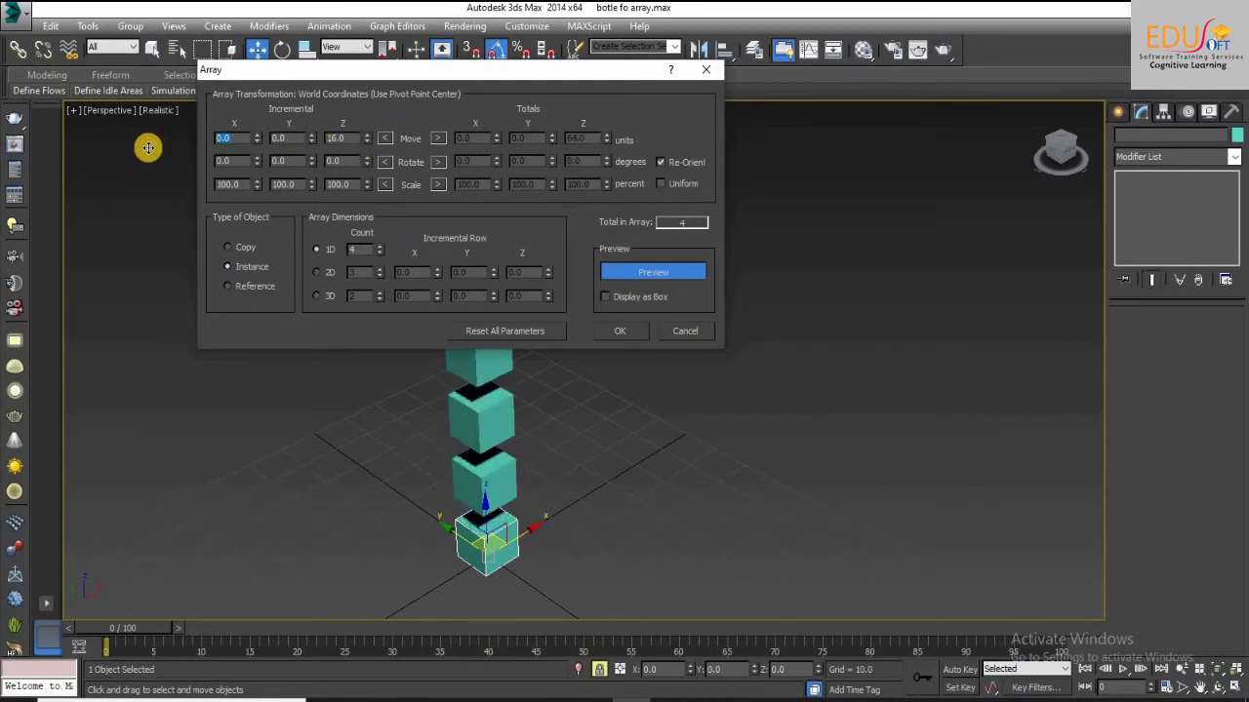
click(329, 138)
text(0)
key(Return)
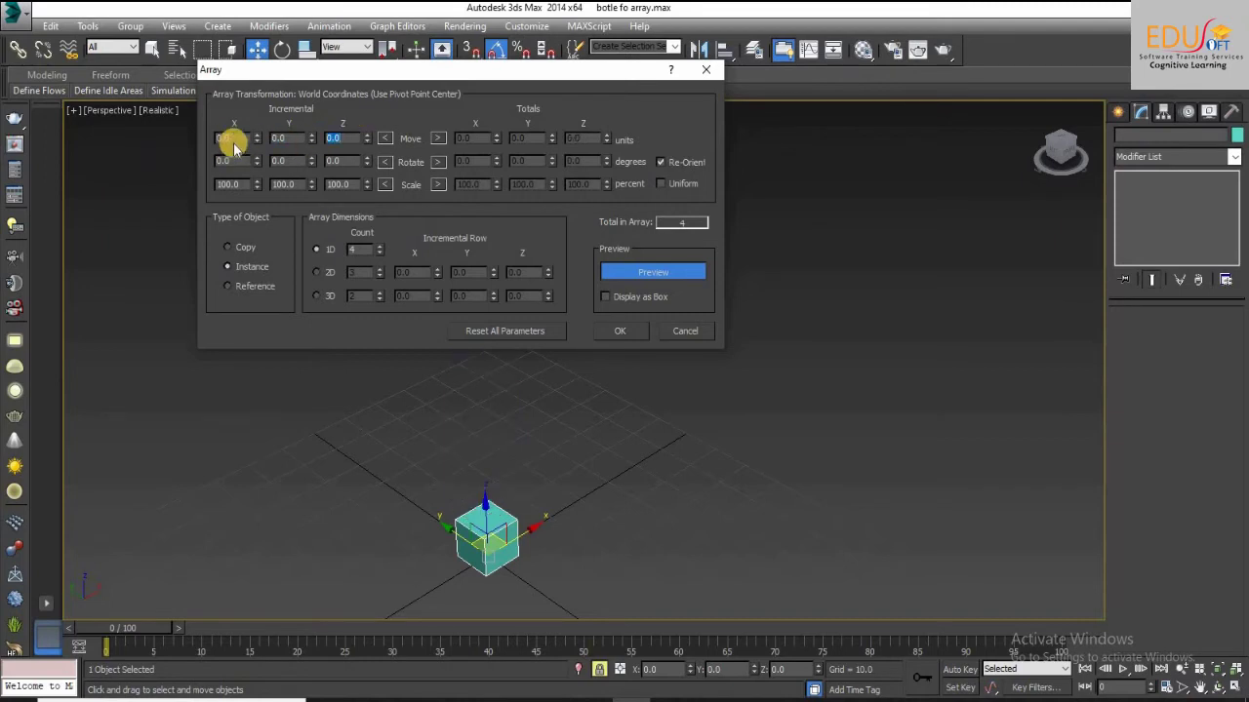
click(226, 137)
text(20)
key(Return)
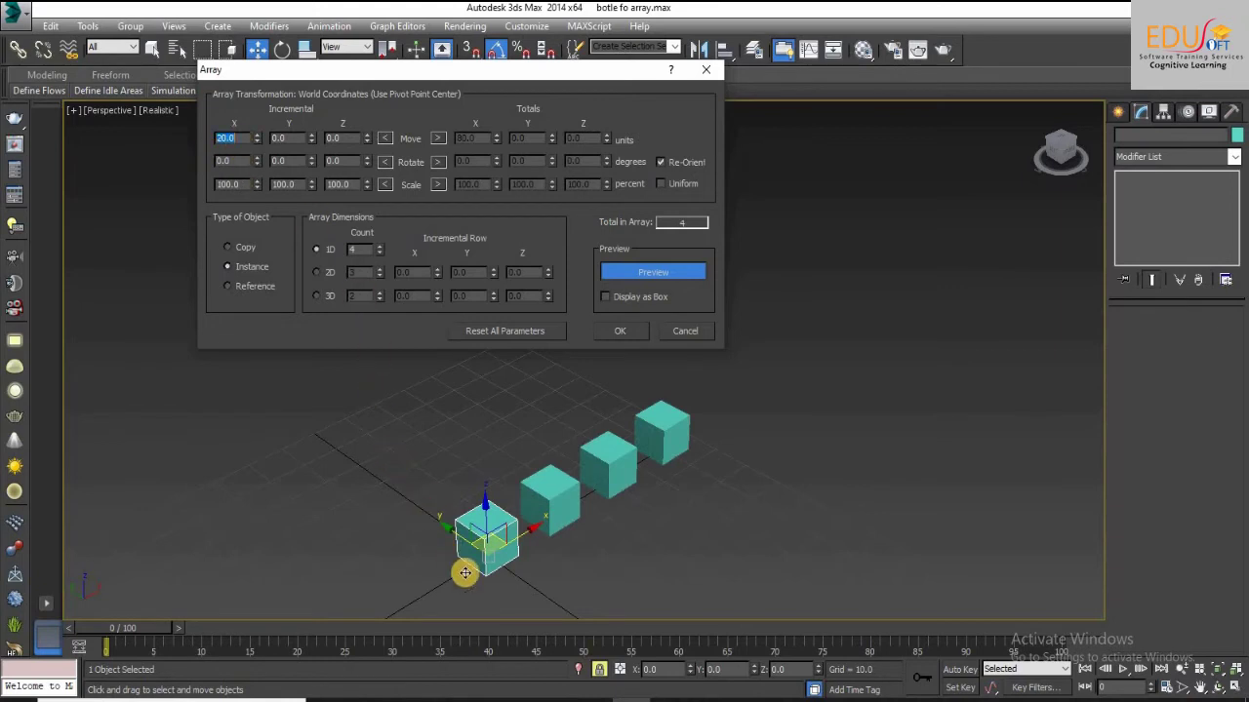
Switch Move to Totals and try a 100-unit total X distance.
click(437, 139)
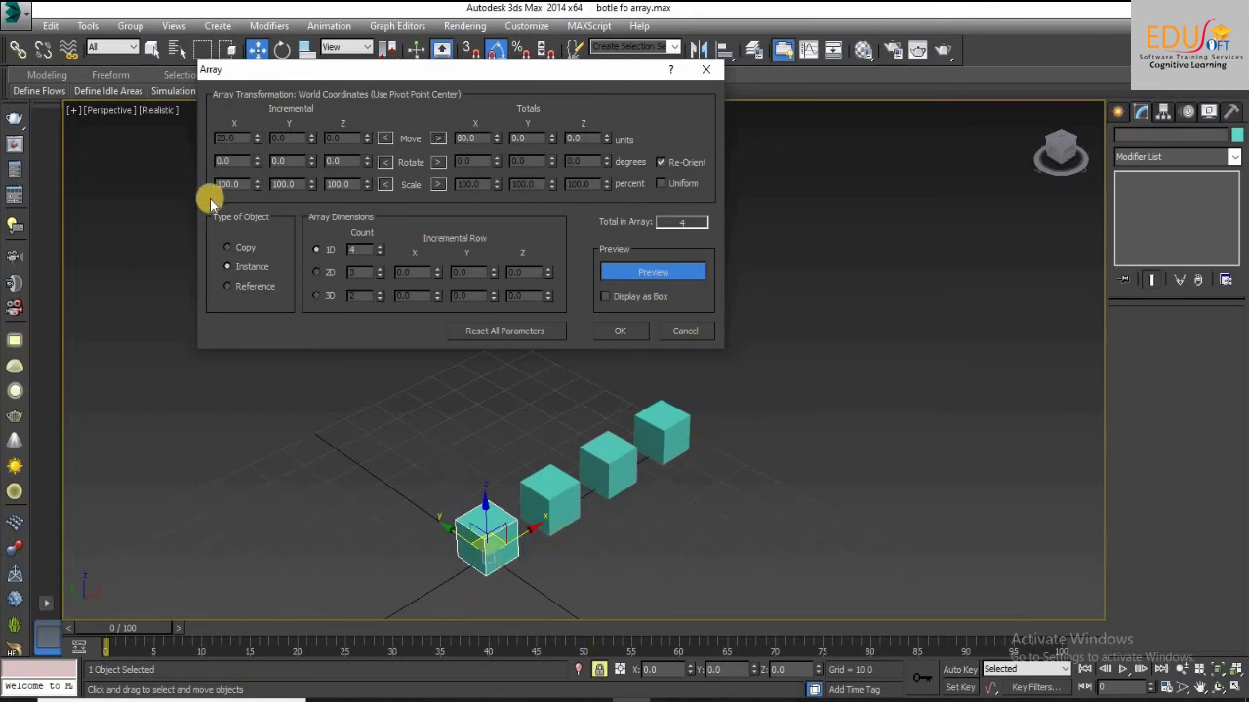
double_click(474, 138)
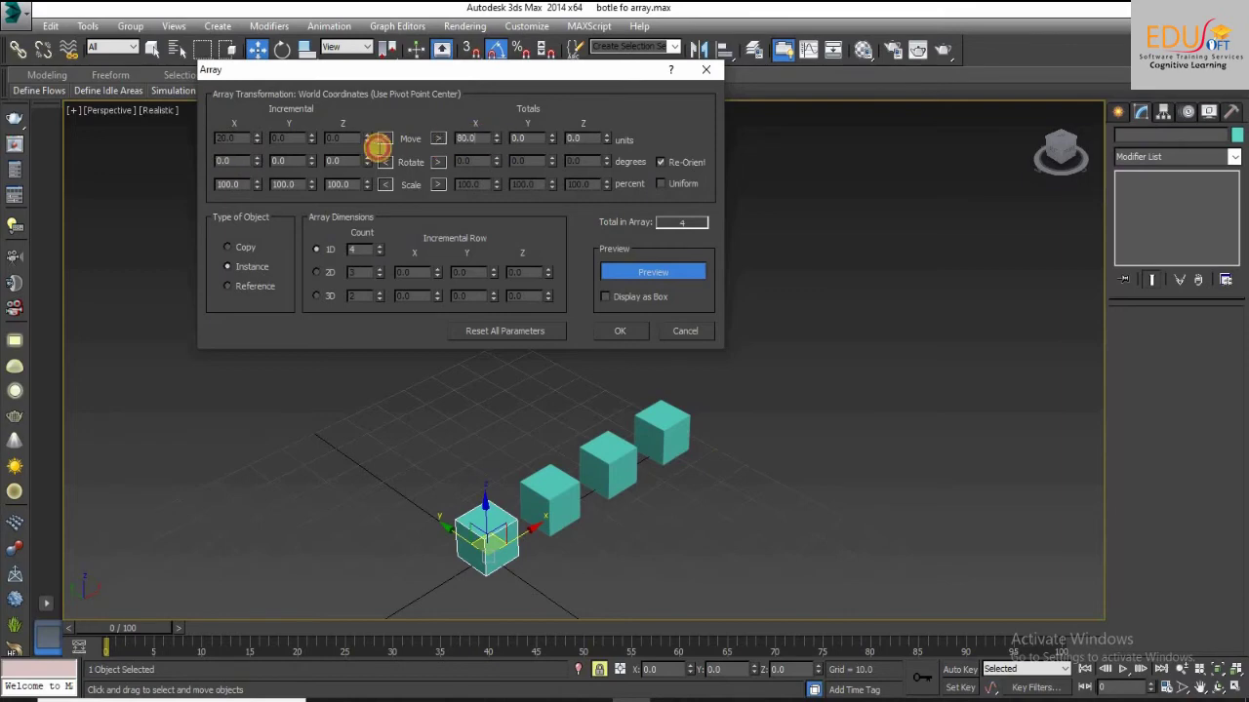
text(10)
key(Return)
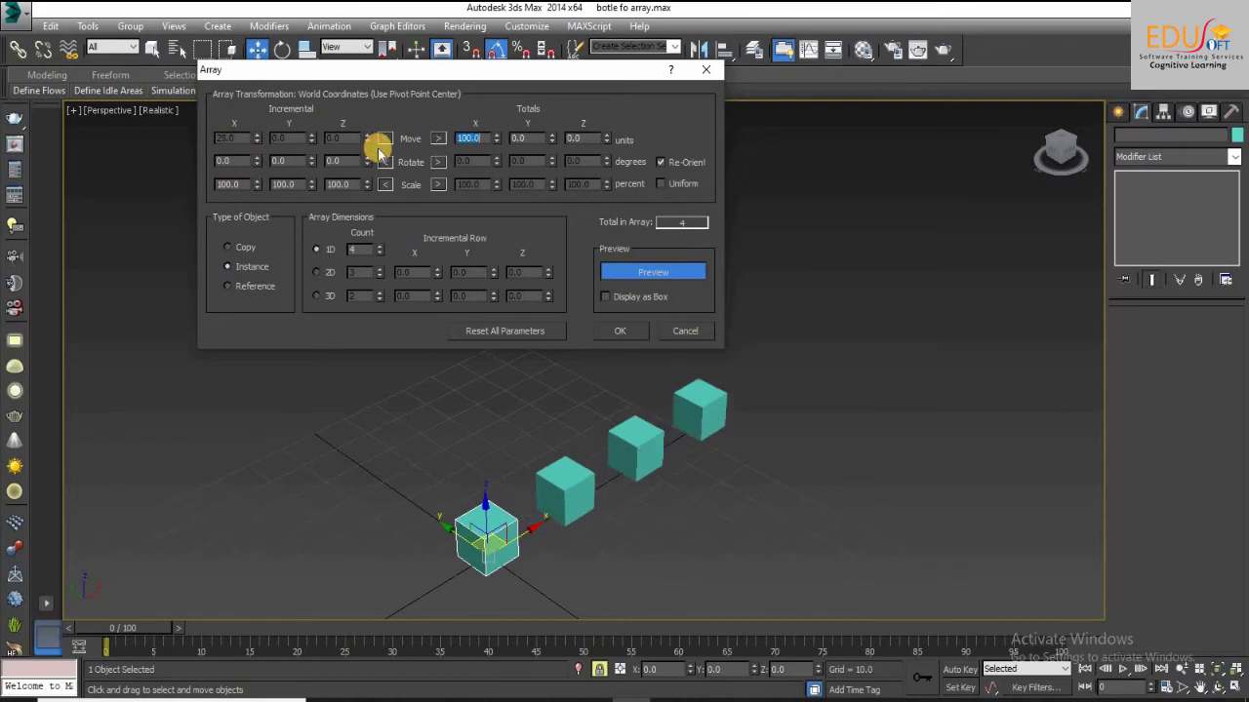
Return to incremental moves with the X spacing back at 20 units.
click(381, 143)
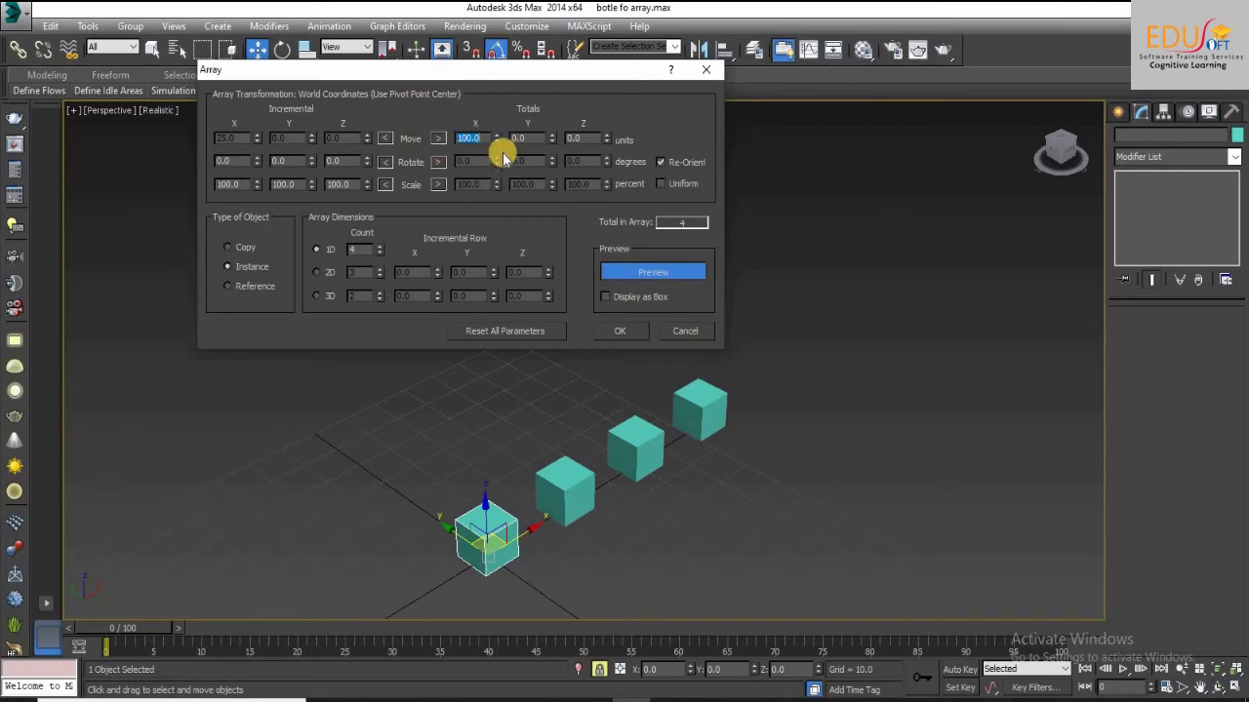
click(382, 142)
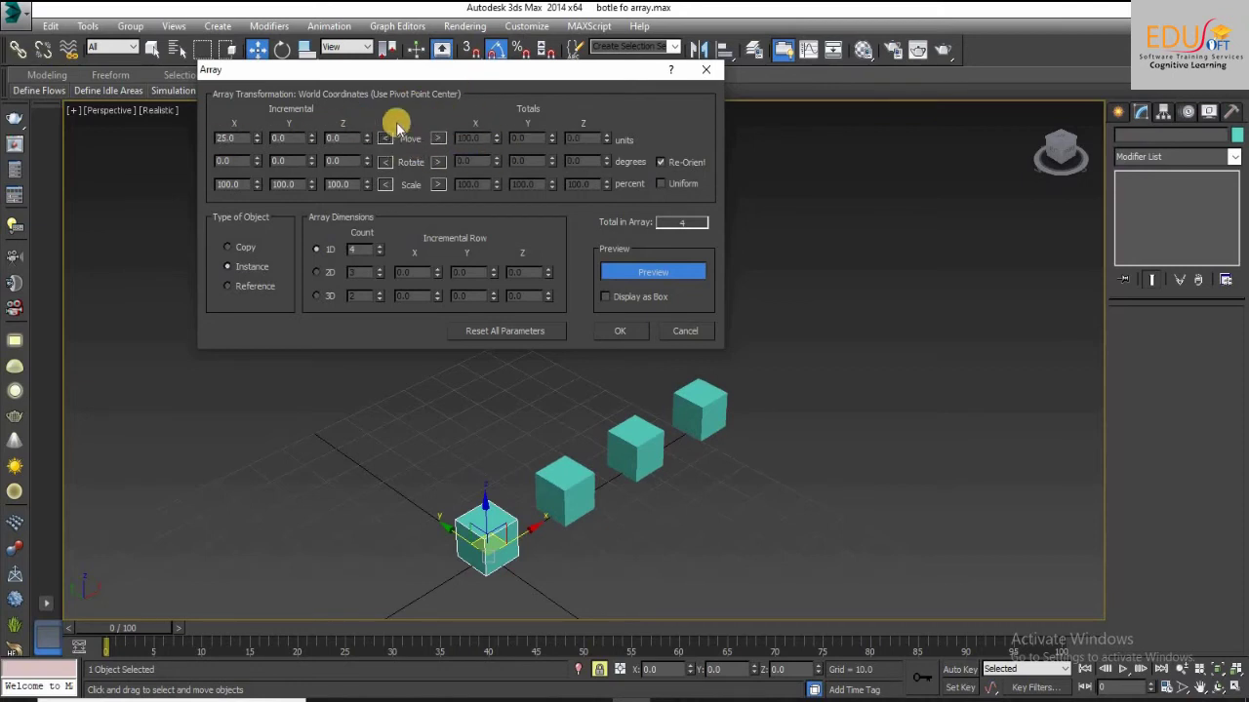
text(20)
key(Return)
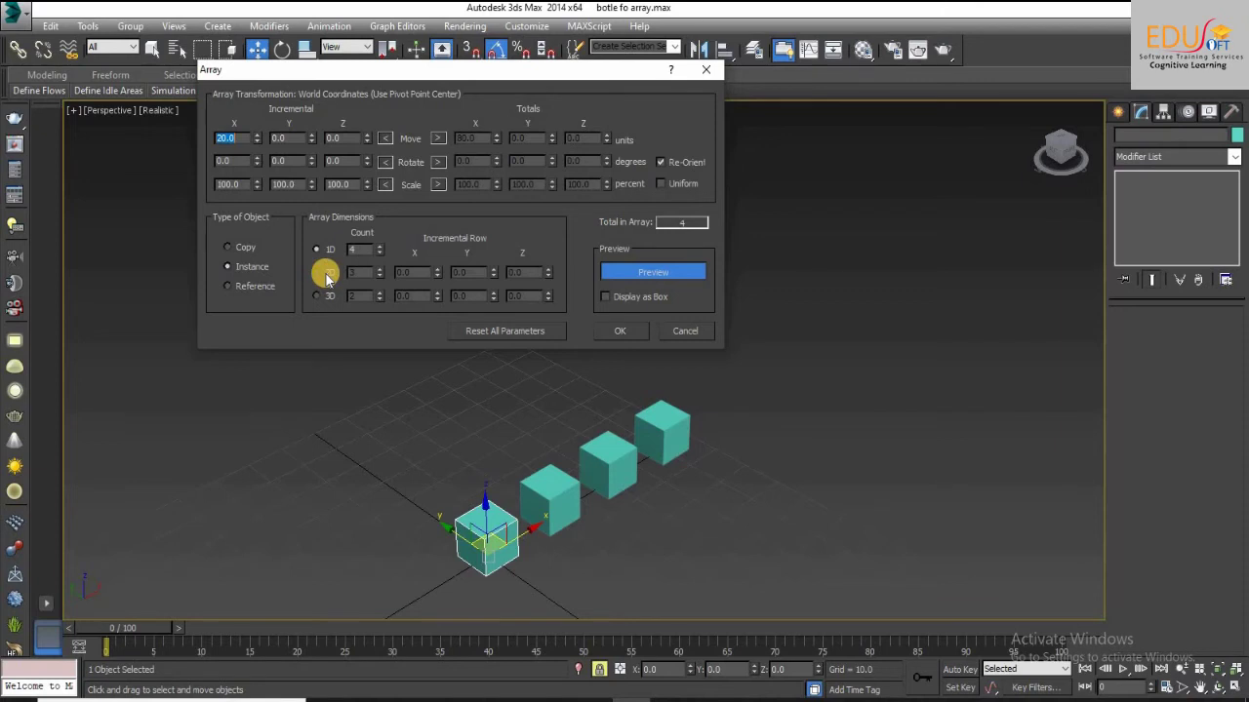
Enable 2D with rows offset 20 units along Y, then enable the 3D option.
click(326, 274)
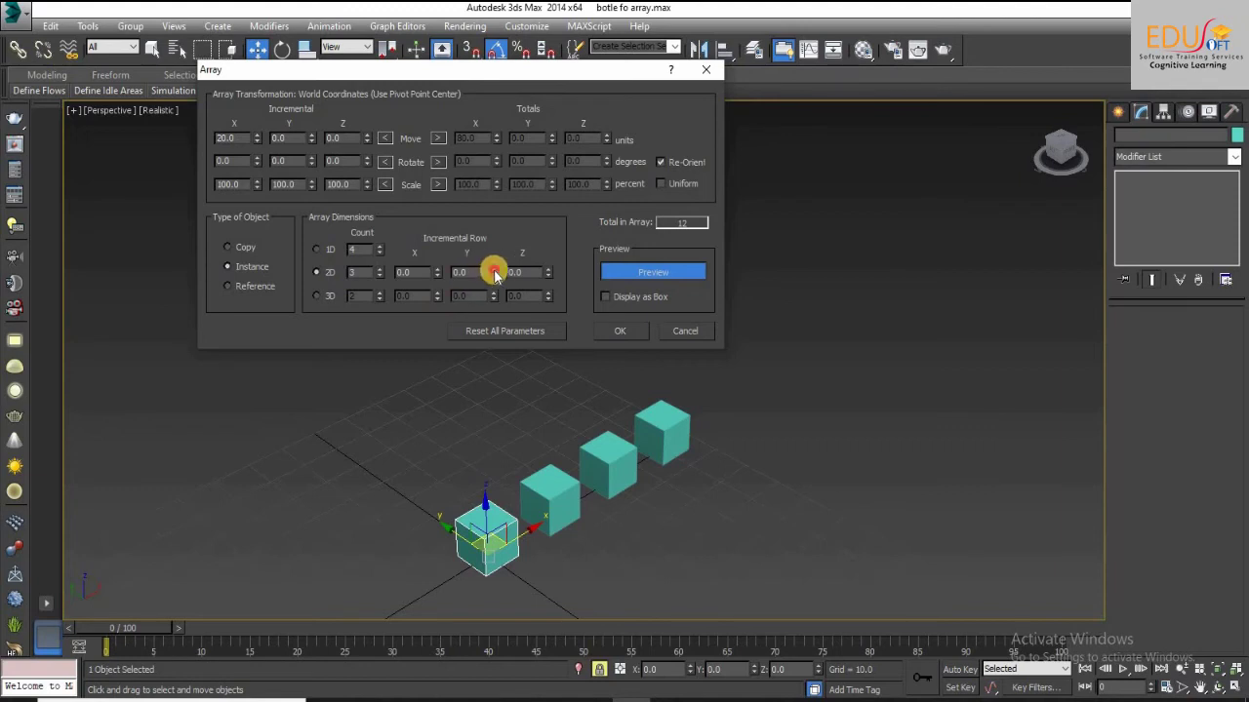
drag(495, 274, 490, 249)
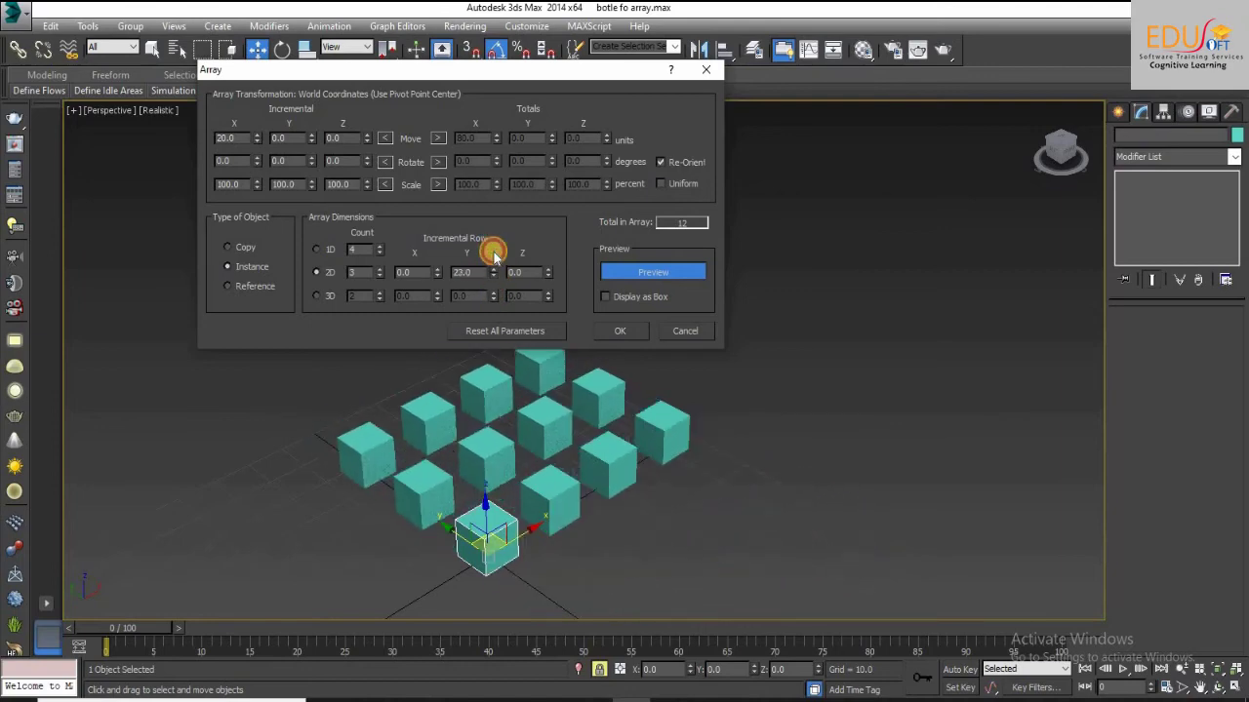
click(427, 276)
click(423, 278)
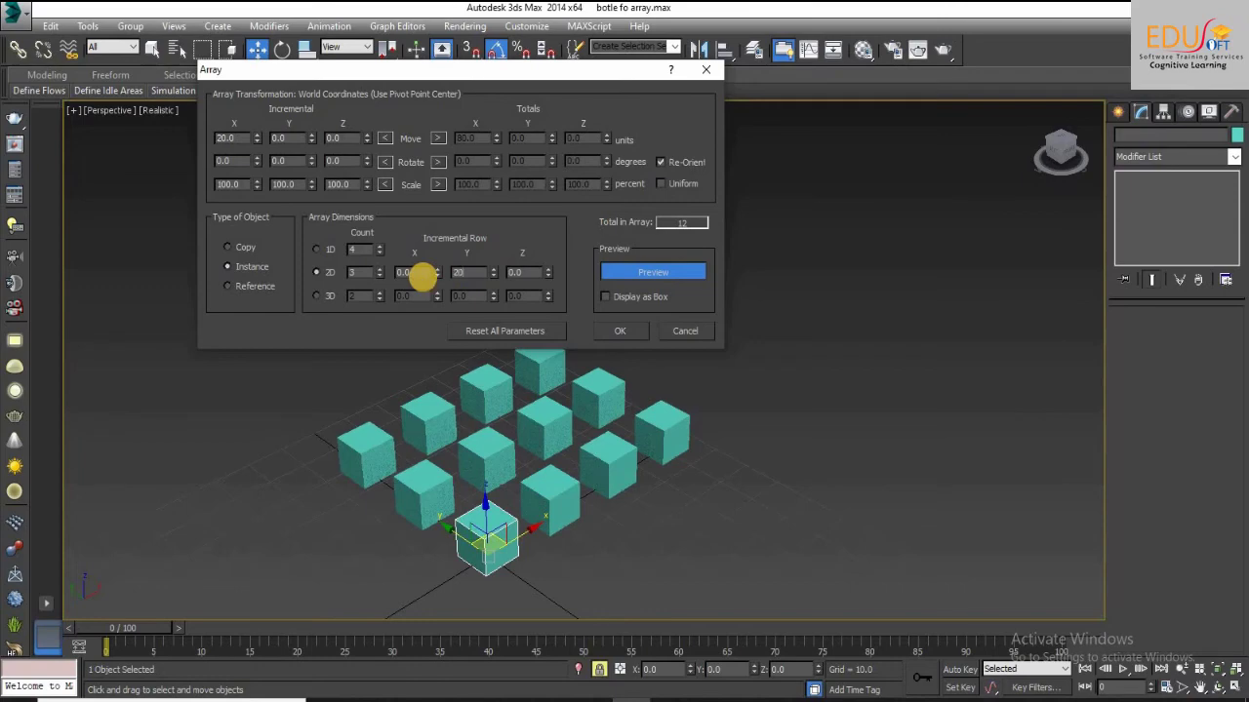
text(20)
key(Return)
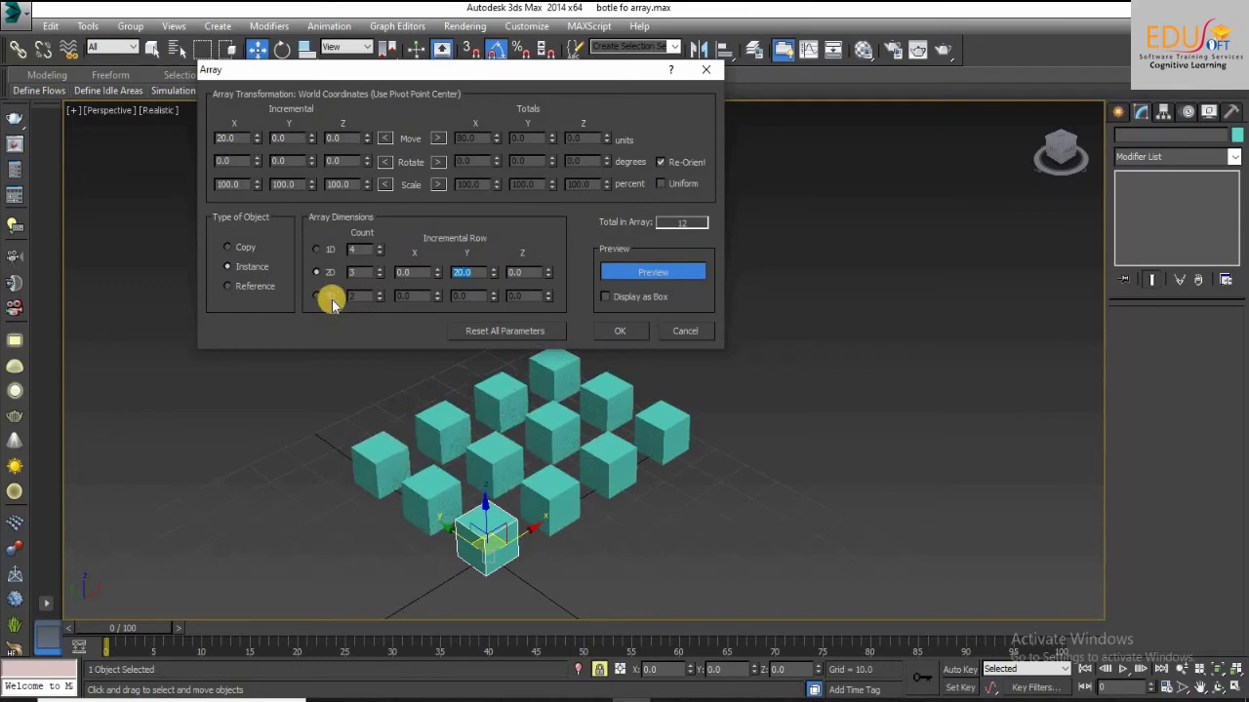
click(322, 300)
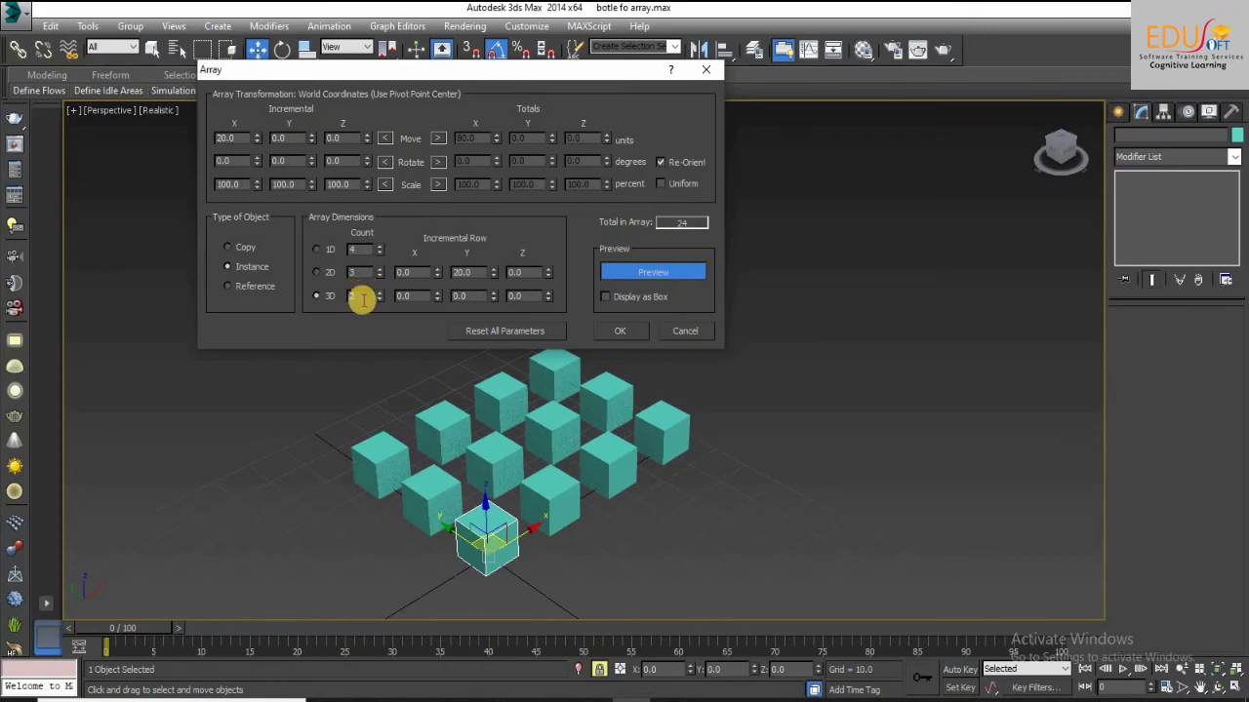
Set the 3D layer count to three and space the layers 15 units apart in Z.
double_click(355, 297)
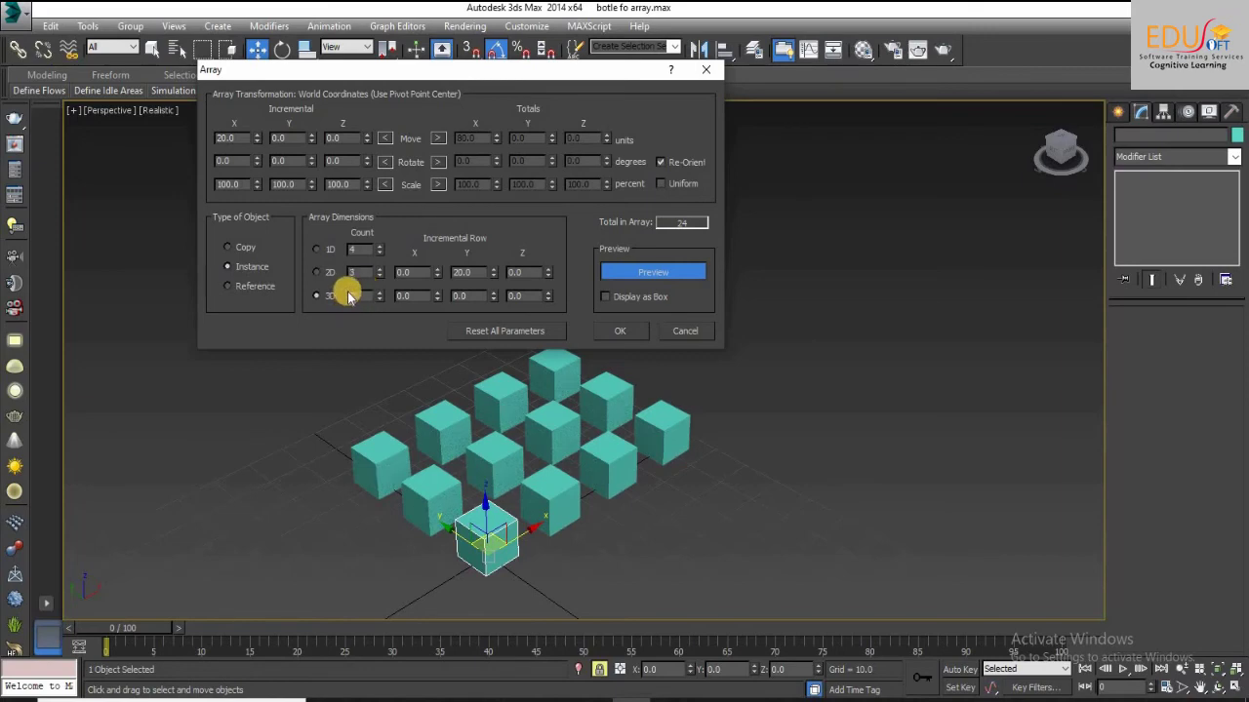
text(2)
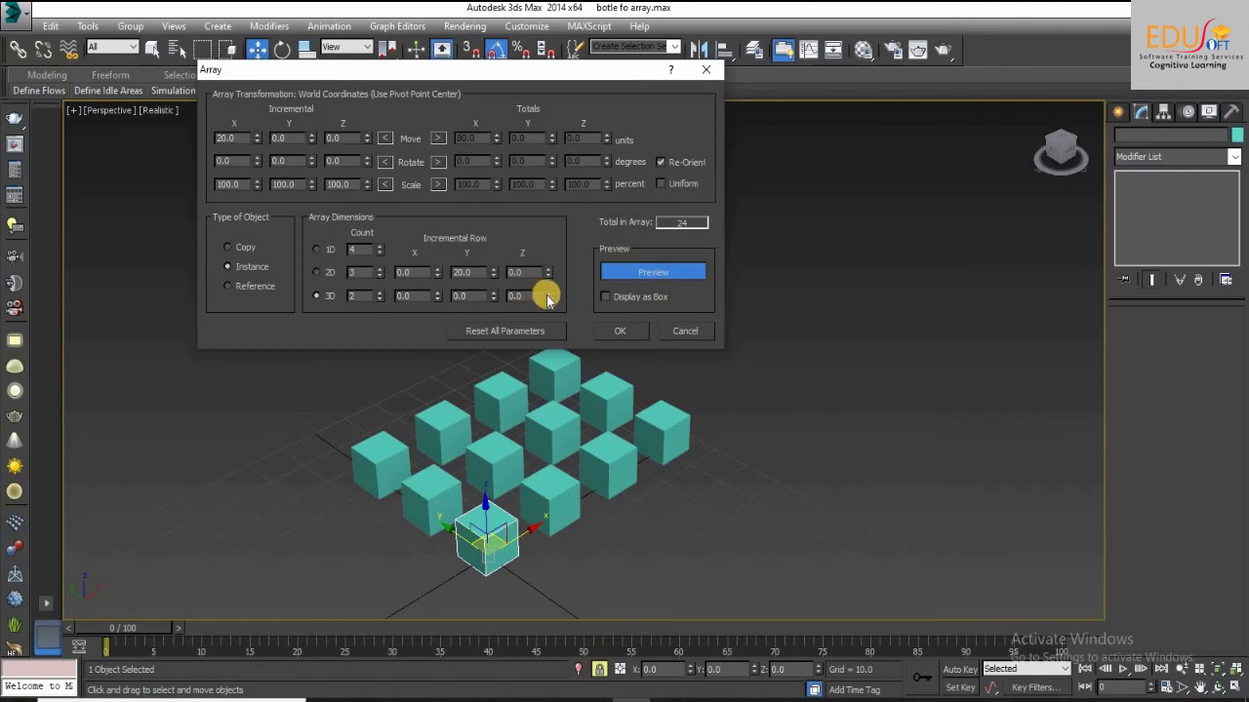
drag(547, 294, 547, 277)
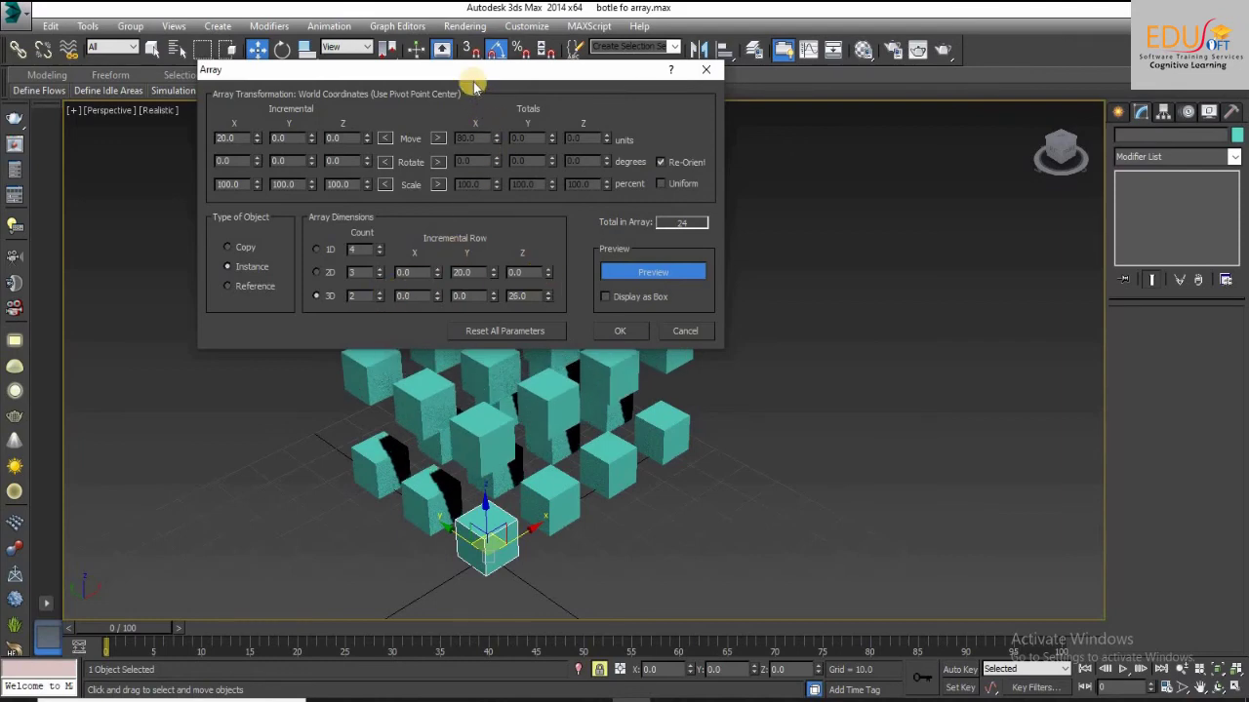
drag(473, 70, 433, 10)
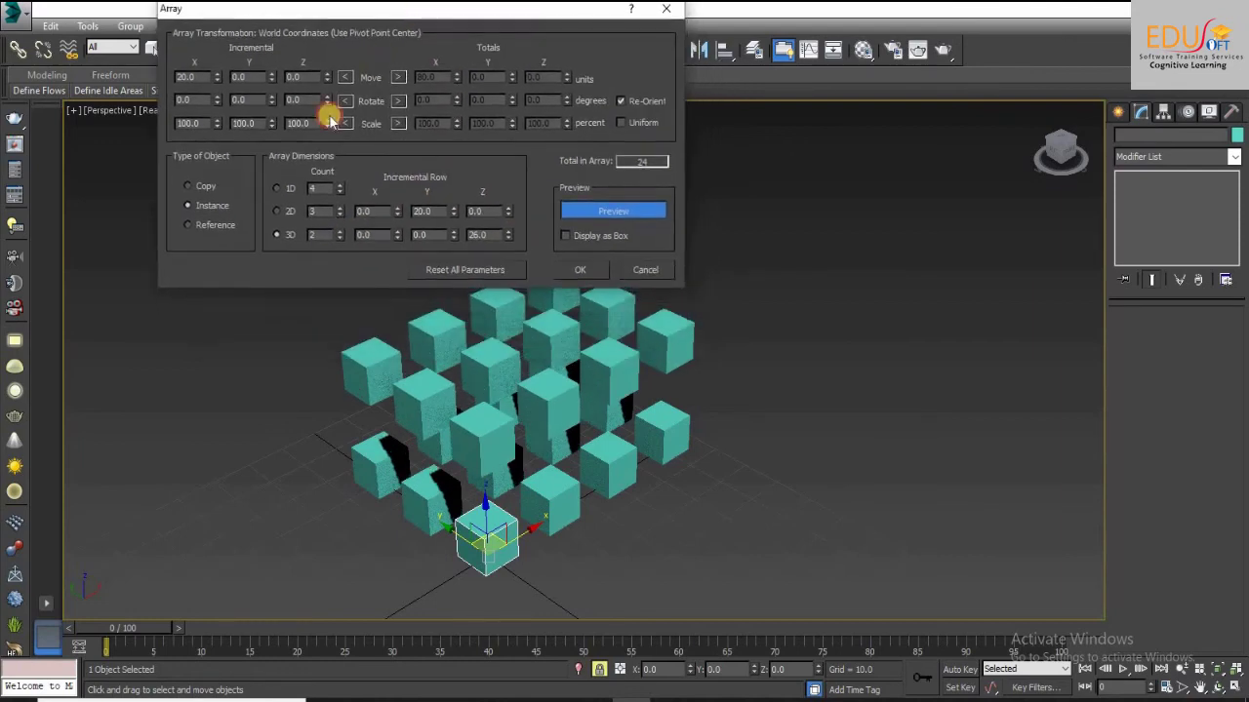
click(338, 232)
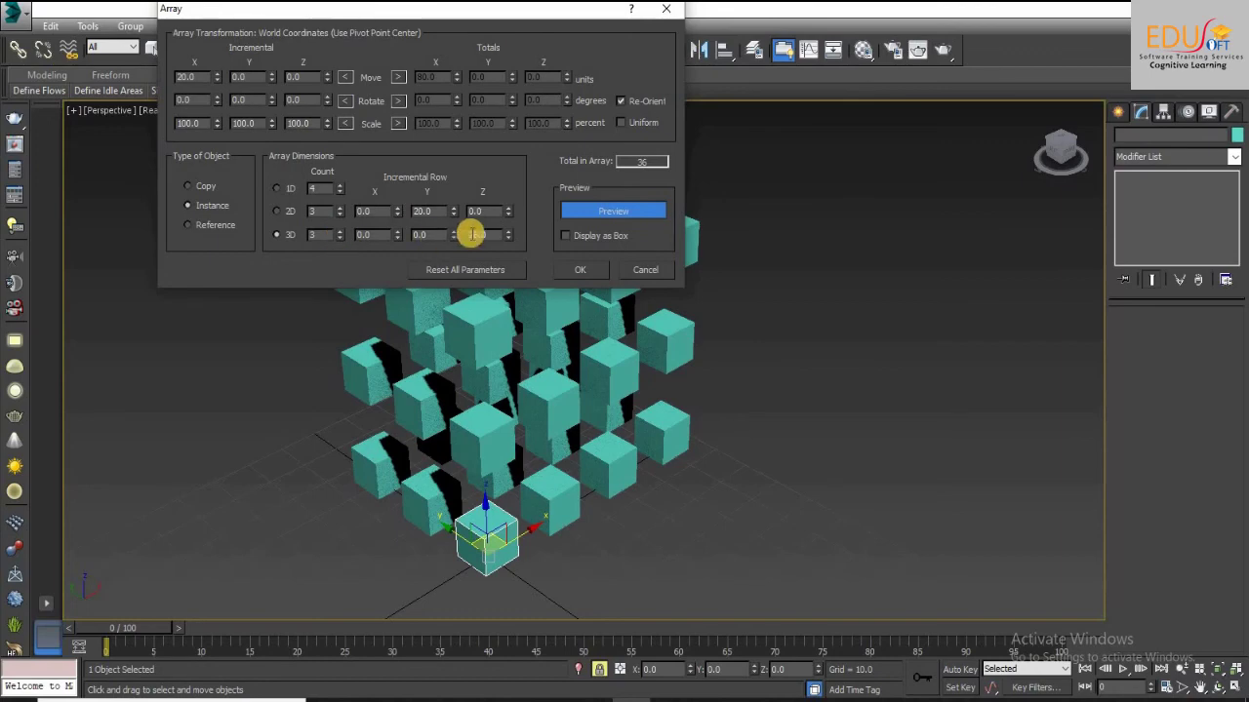
drag(510, 238, 511, 244)
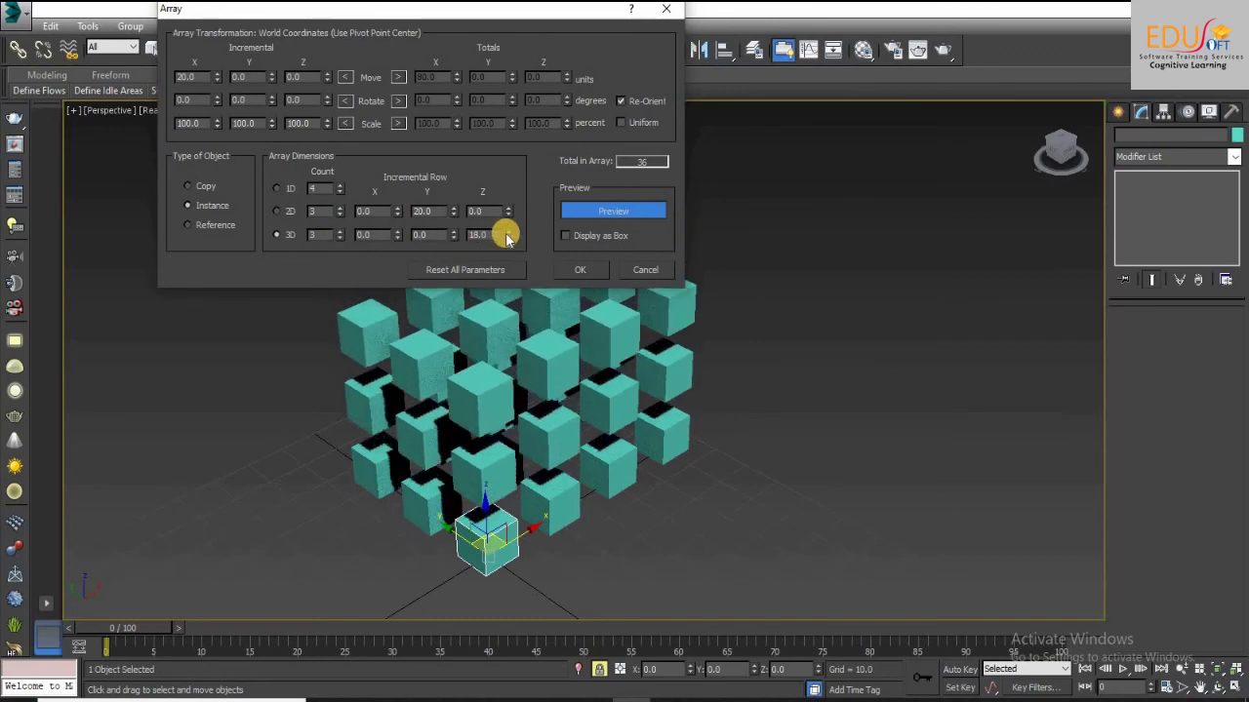
double_click(499, 236)
text(15)
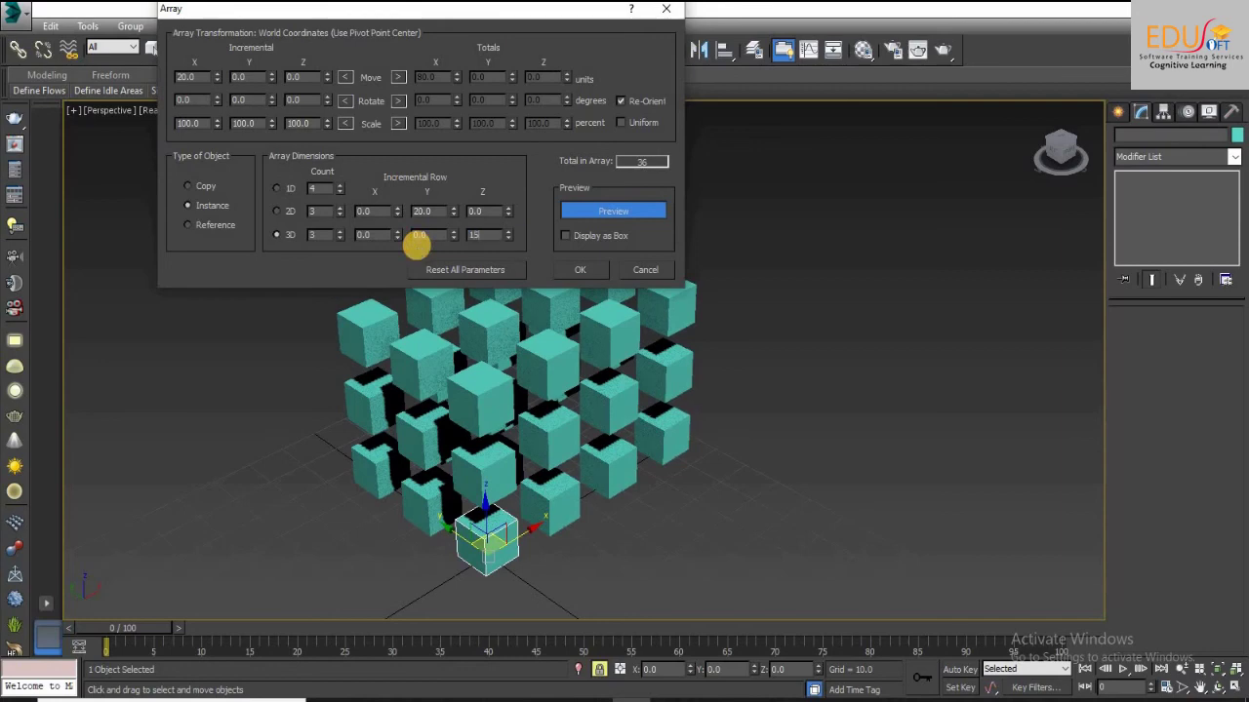
key(Return)
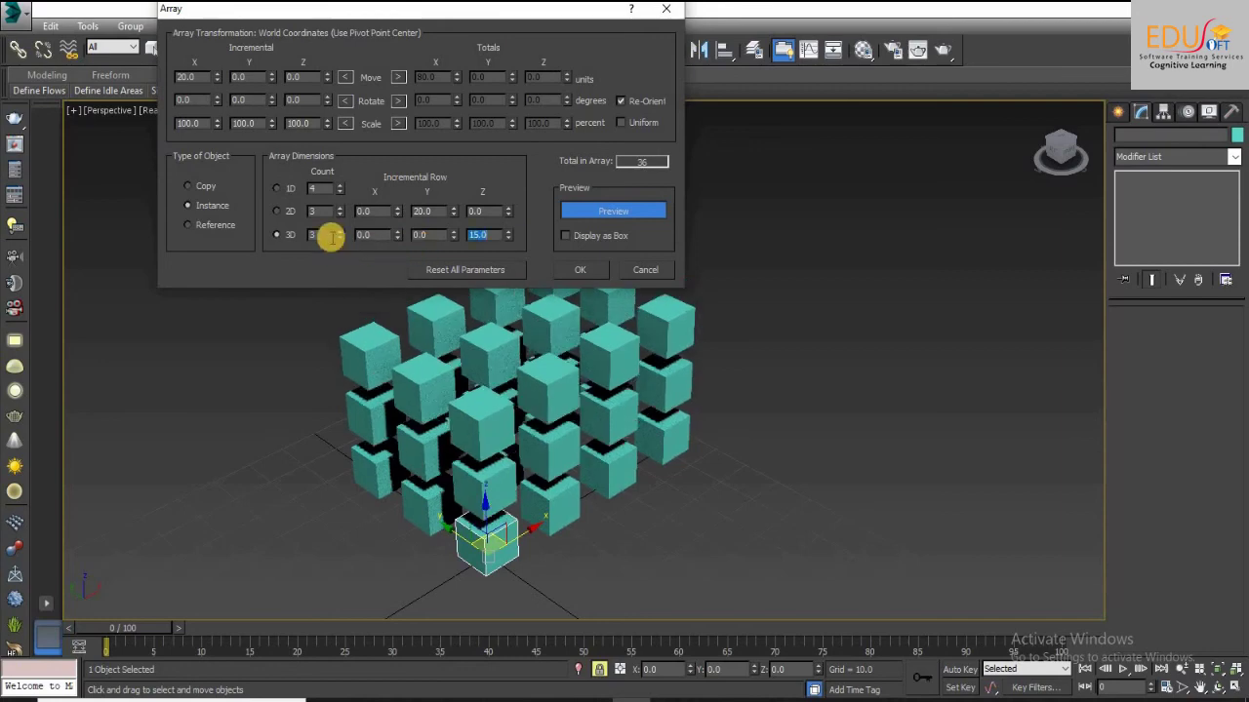
Raise the layer count to four, create the 48-cube array, and orbit to inspect it.
click(339, 232)
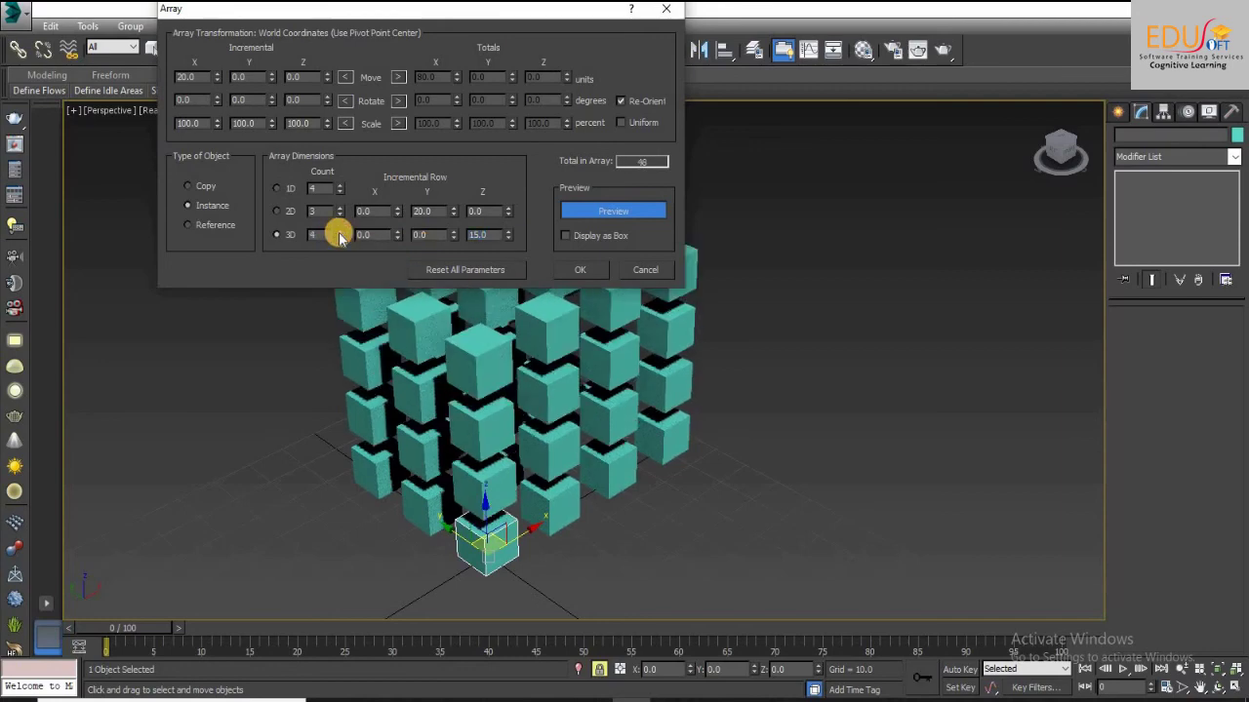
click(589, 271)
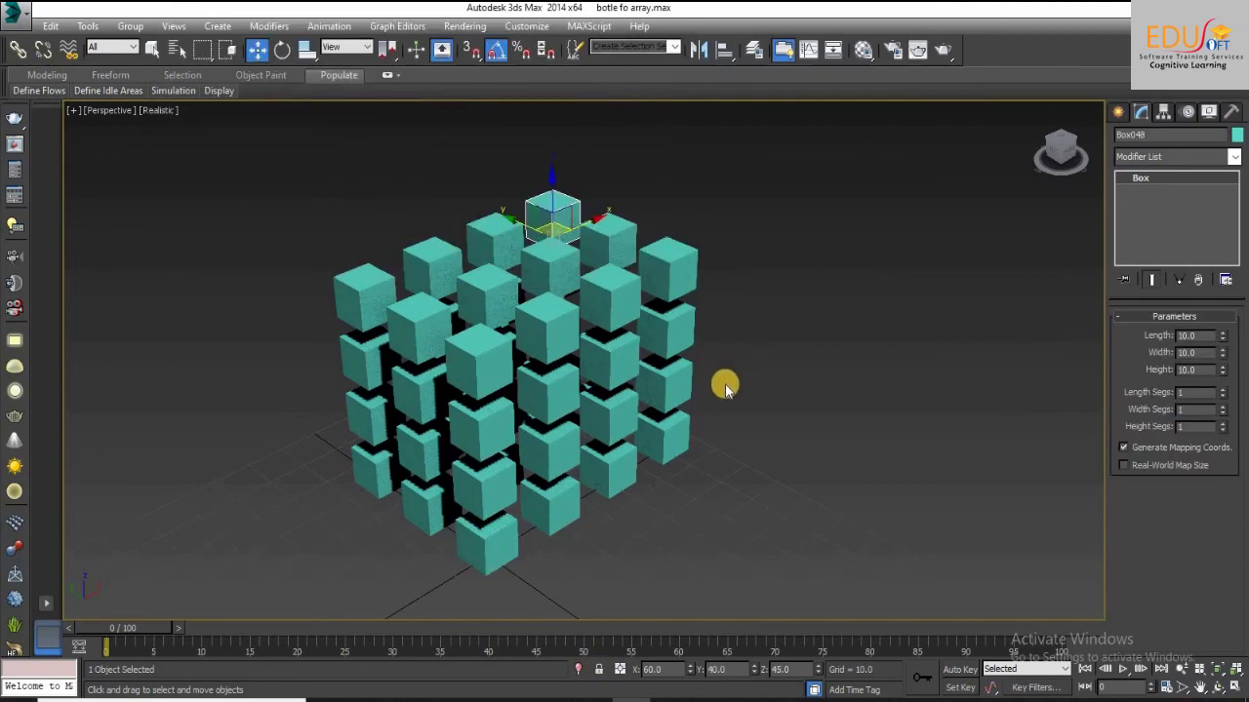
mouse_move(726, 371)
alt+middle_down()
mouse_move(727, 360)
mouse_move(370, 357)
mouse_move(733, 368)
alt+middle_up()
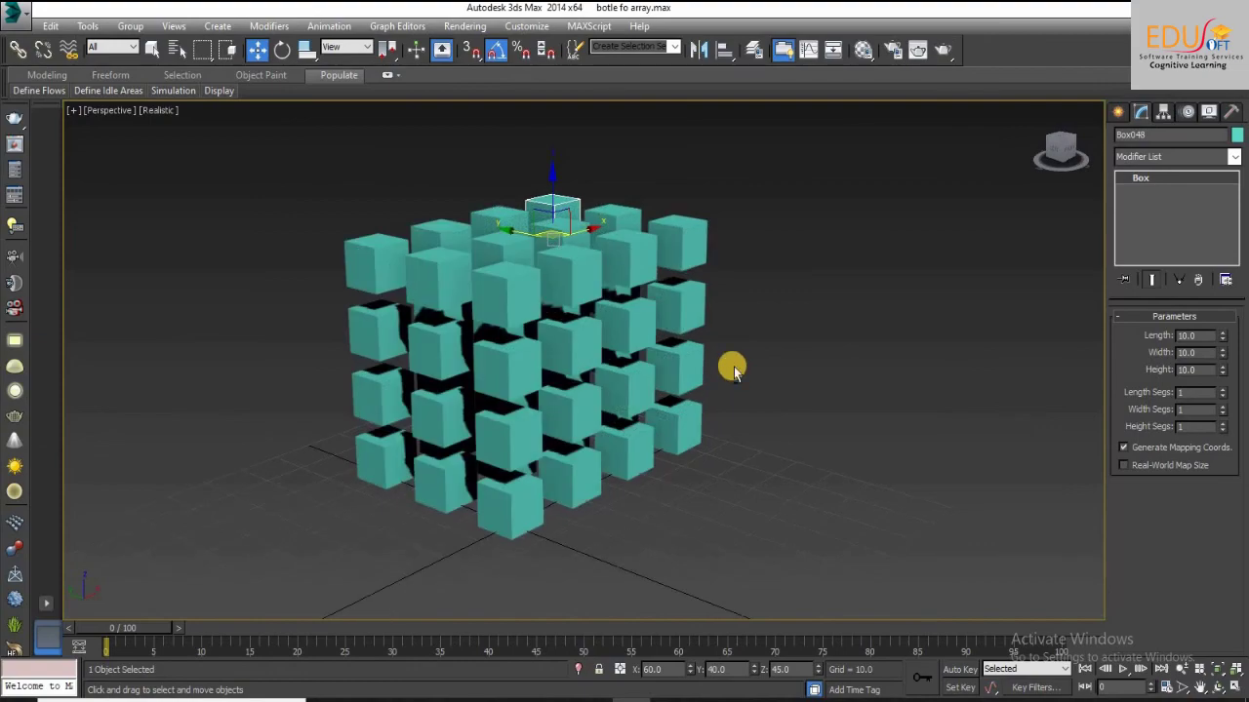